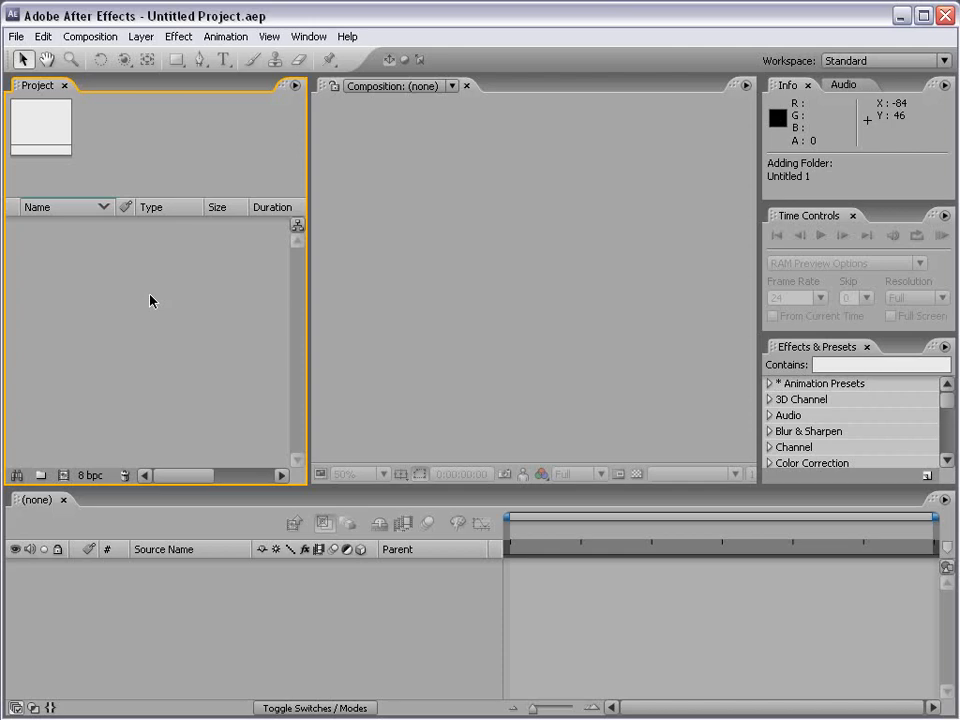
- Switch to Firefox to briefly play the 2005/2006 Reel video, and return to After Effects
key(alt+Tab)
click(288, 637)
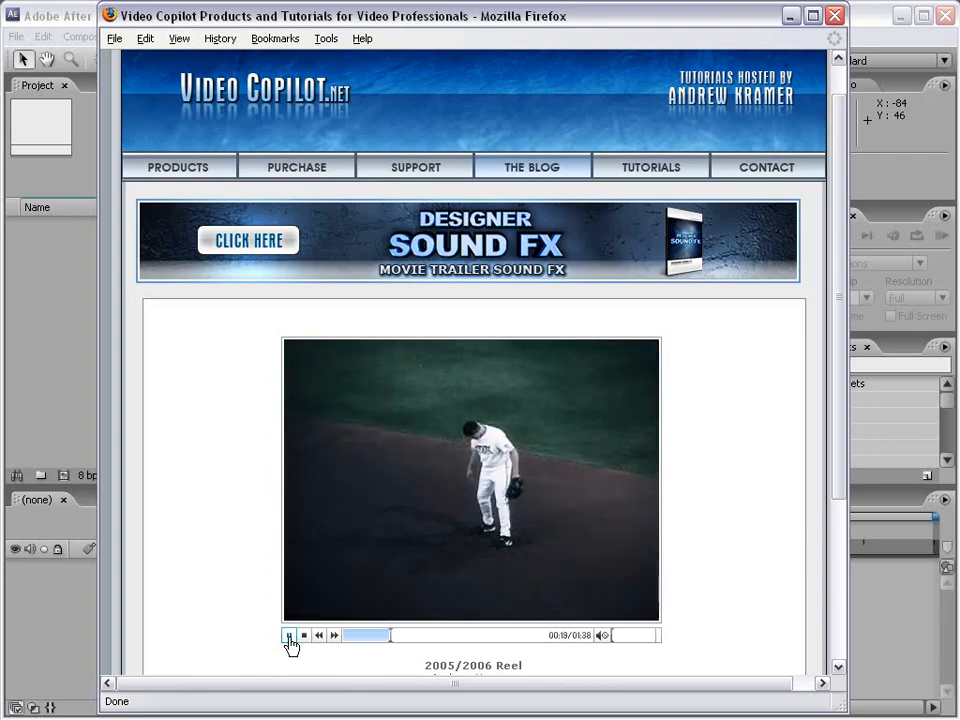
click(288, 636)
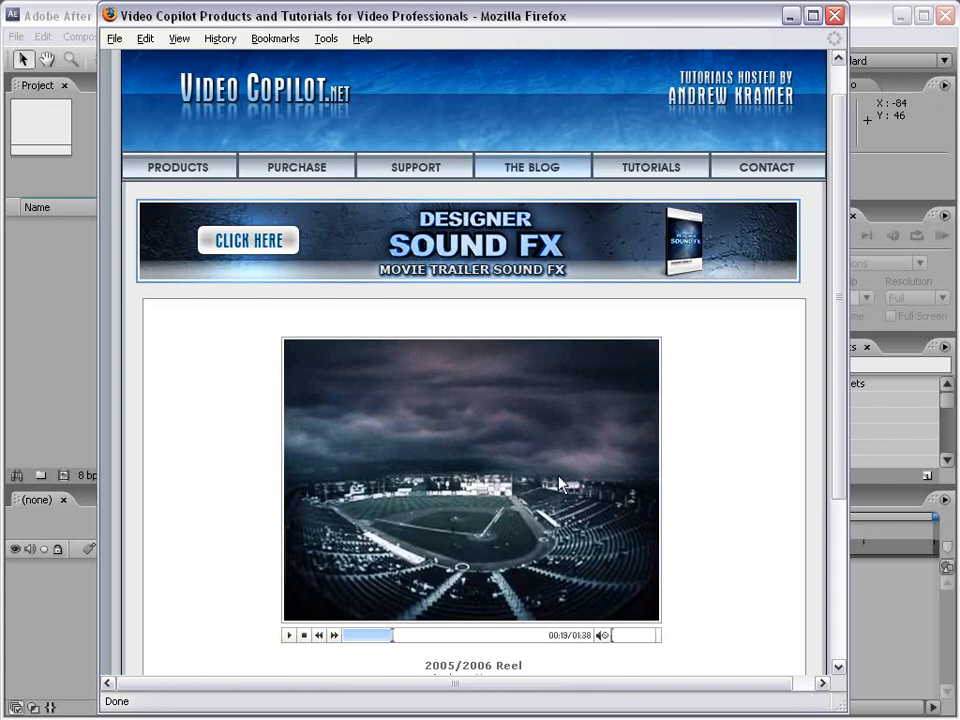
click(885, 630)
click(203, 327)
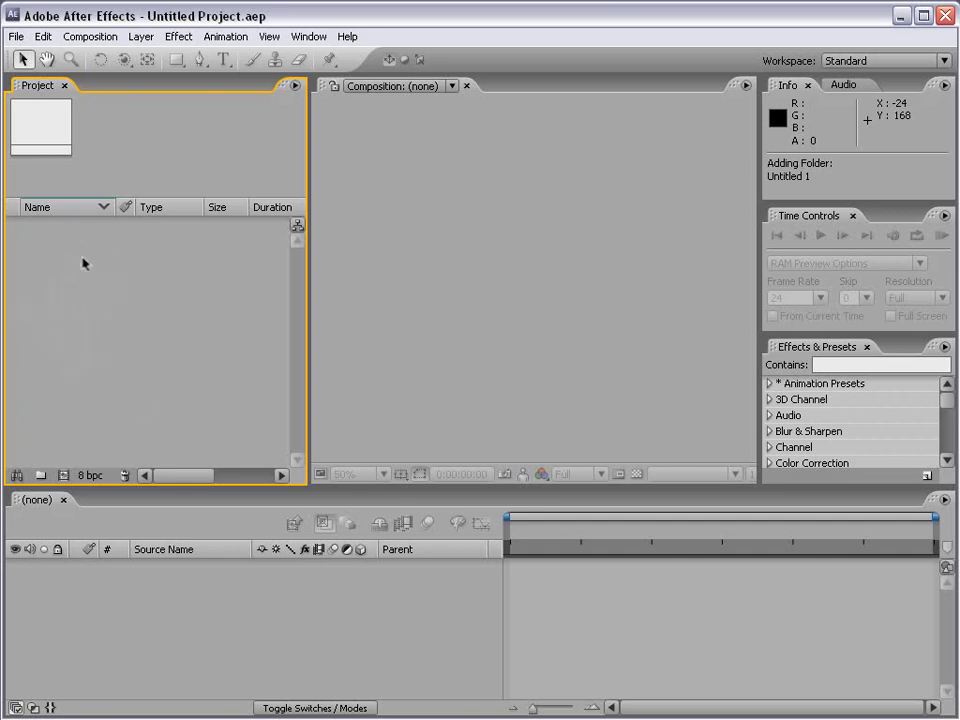
click(16, 36)
mouse_move(58, 264)
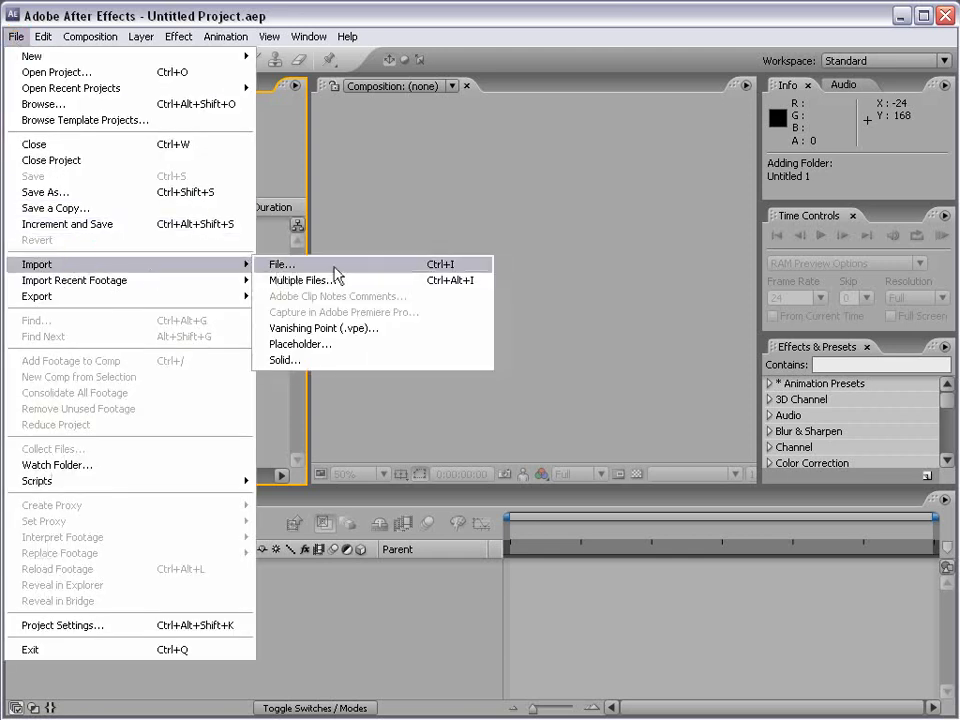
click(276, 237)
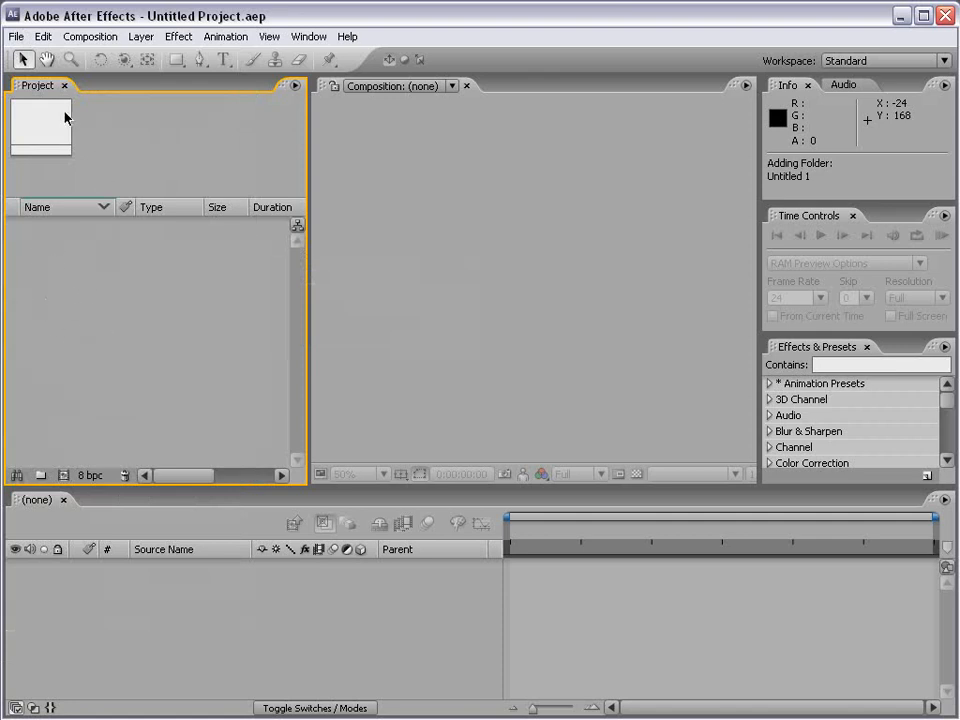
- Open the file import dialog and select all five files in the Footage folder
double_click(40, 271)
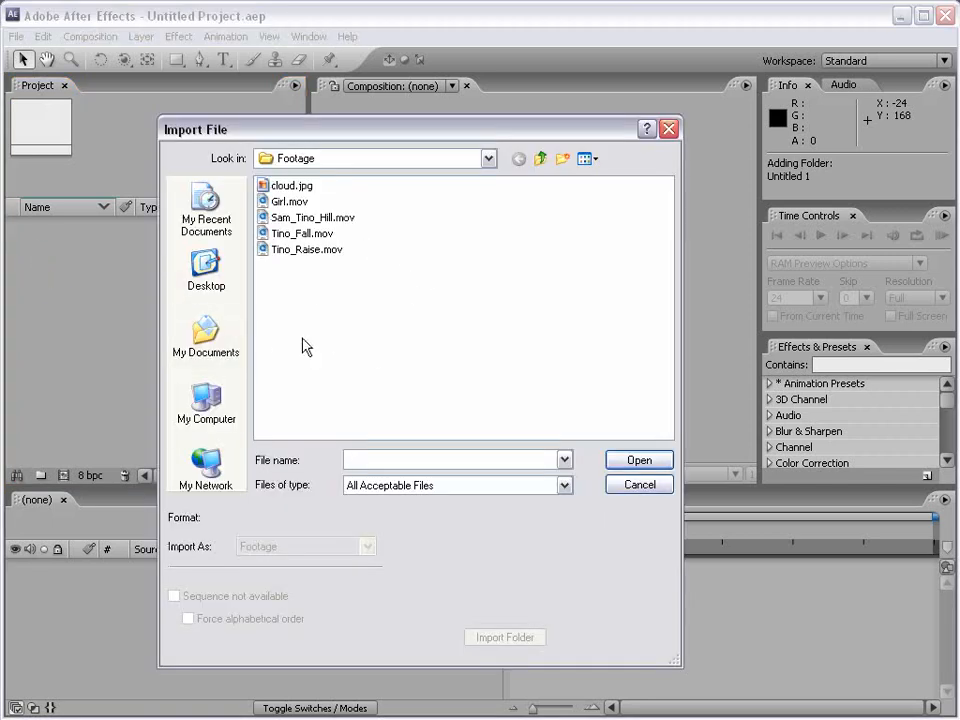
click(292, 186)
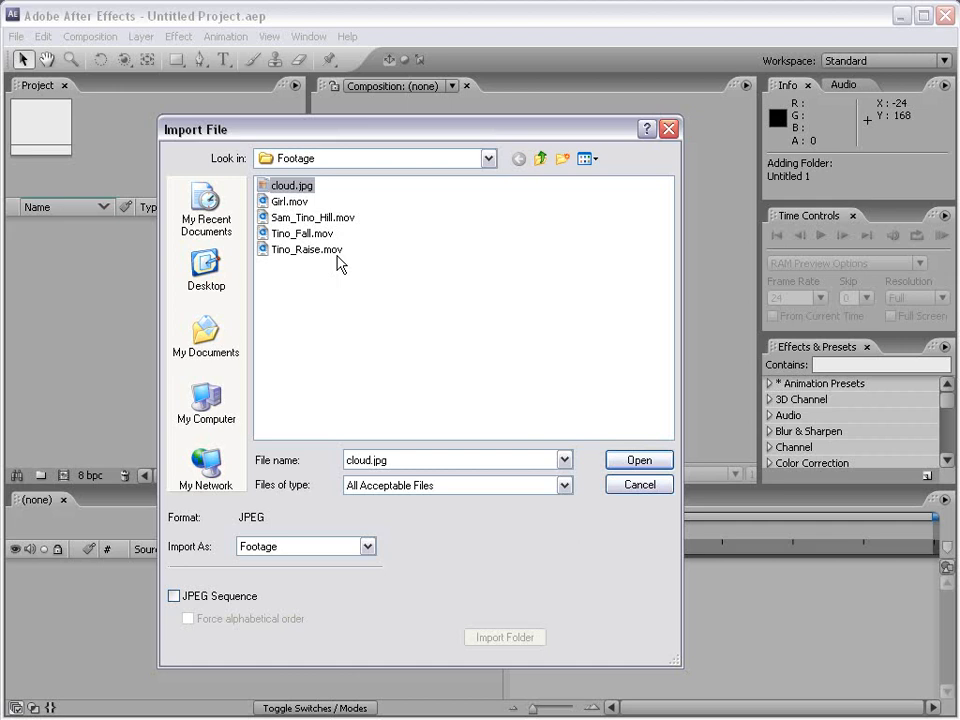
click(258, 202)
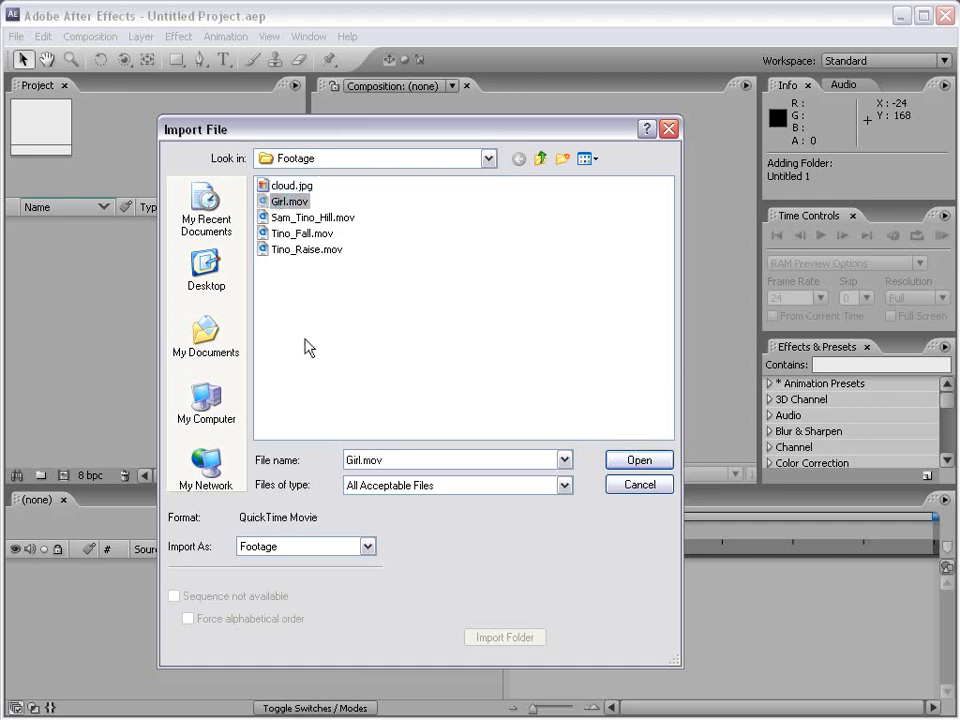
click(339, 318)
drag(446, 331, 270, 186)
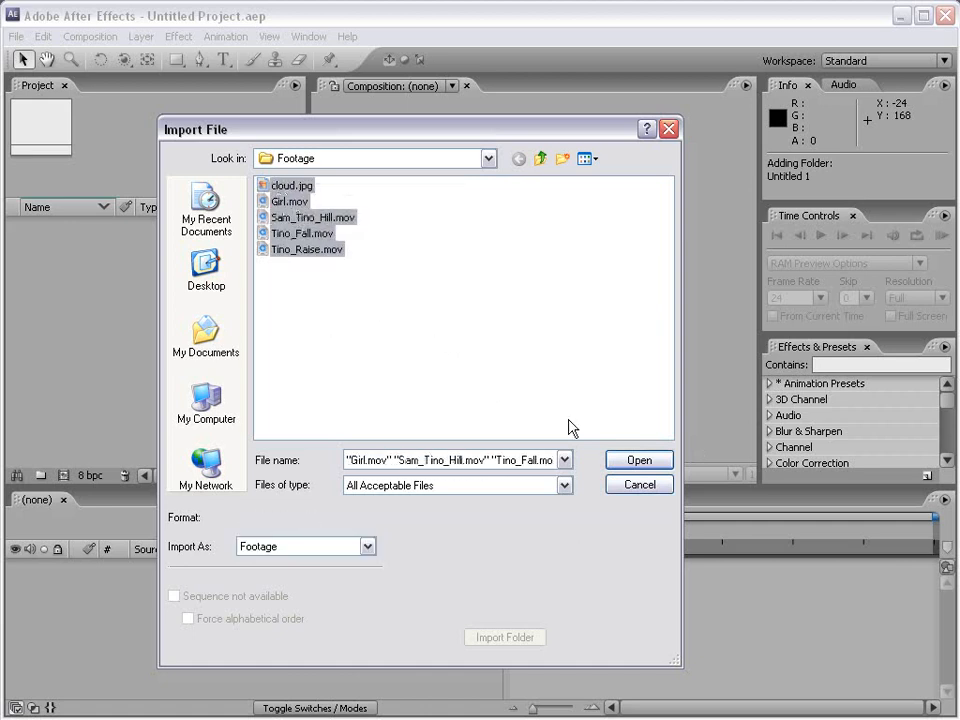
- Change the import selection to only Girl.mov, Tino_Fall.mov and Tino_Raise.mov
click(371, 349)
click(288, 202)
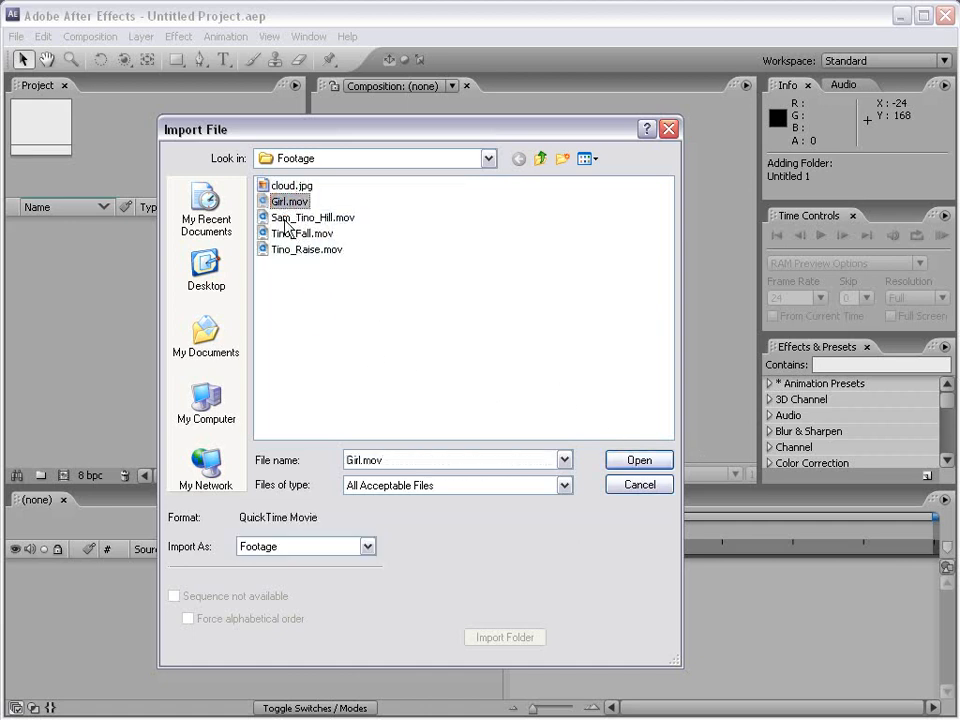
ctrl+click(290, 233)
ctrl+click(292, 249)
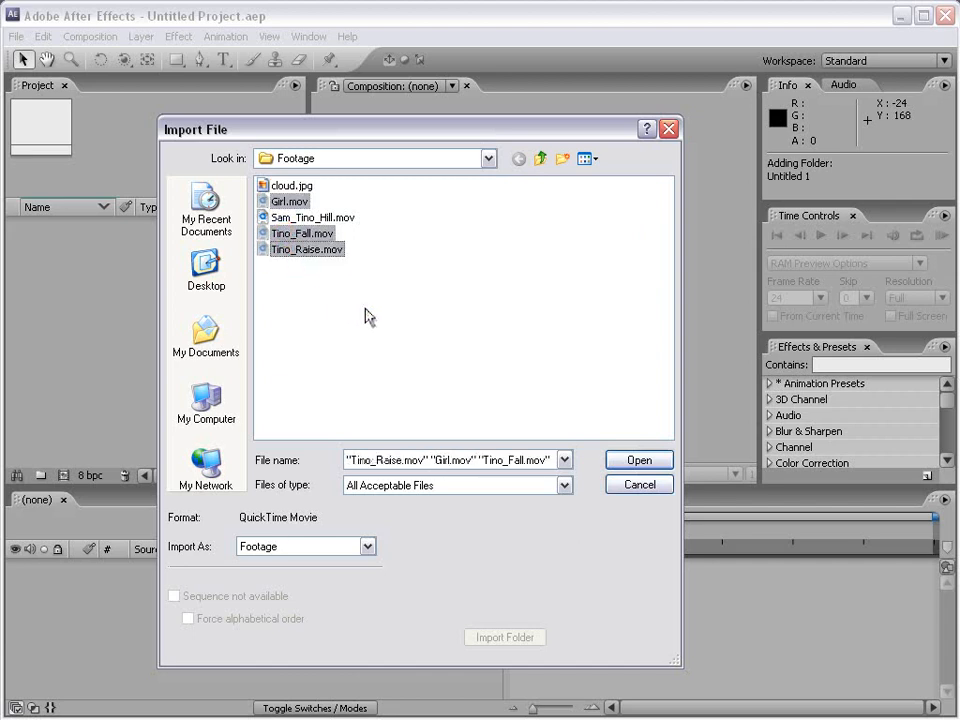
- Select the range from cloud.jpg to Tino_Raise.mov, exclude Sam_Tino_Hill.mov, and clear the selection
click(320, 277)
click(272, 187)
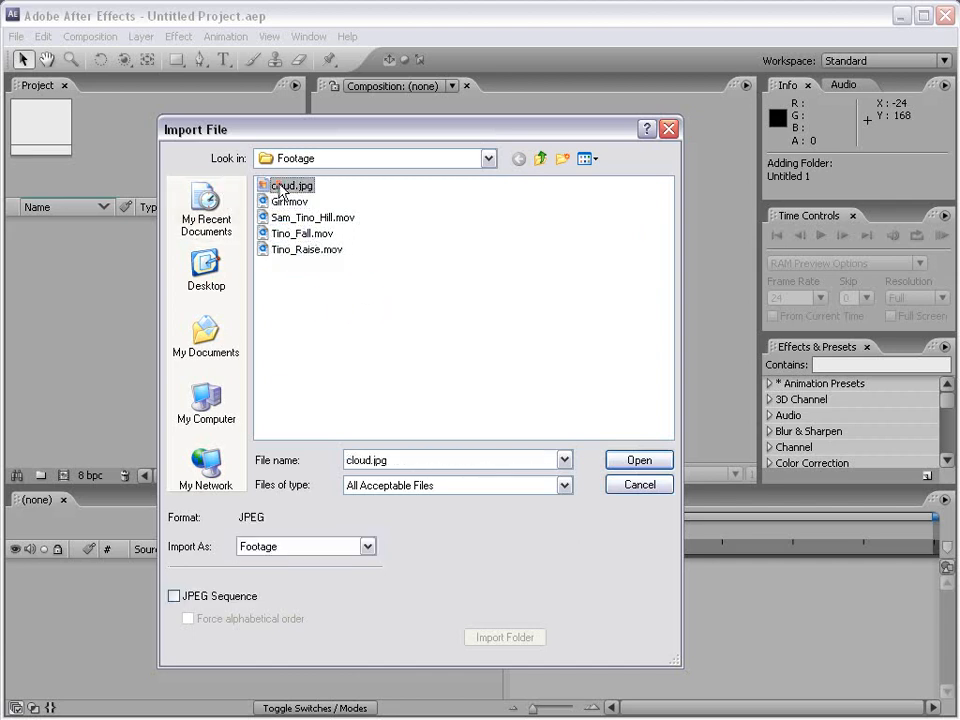
shift+click(290, 251)
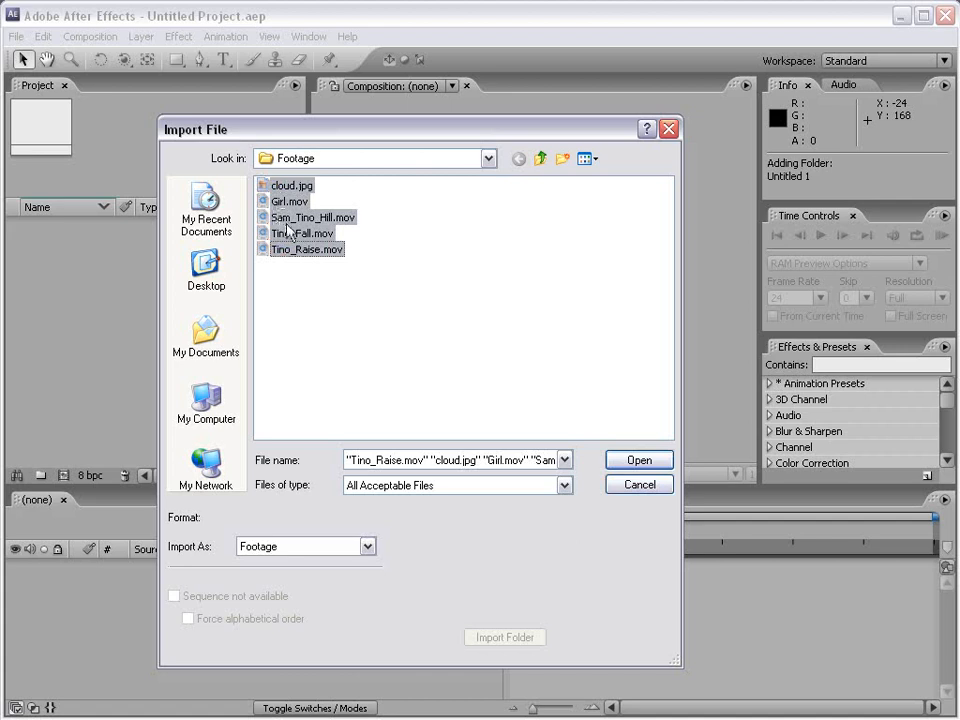
drag(286, 221, 361, 281)
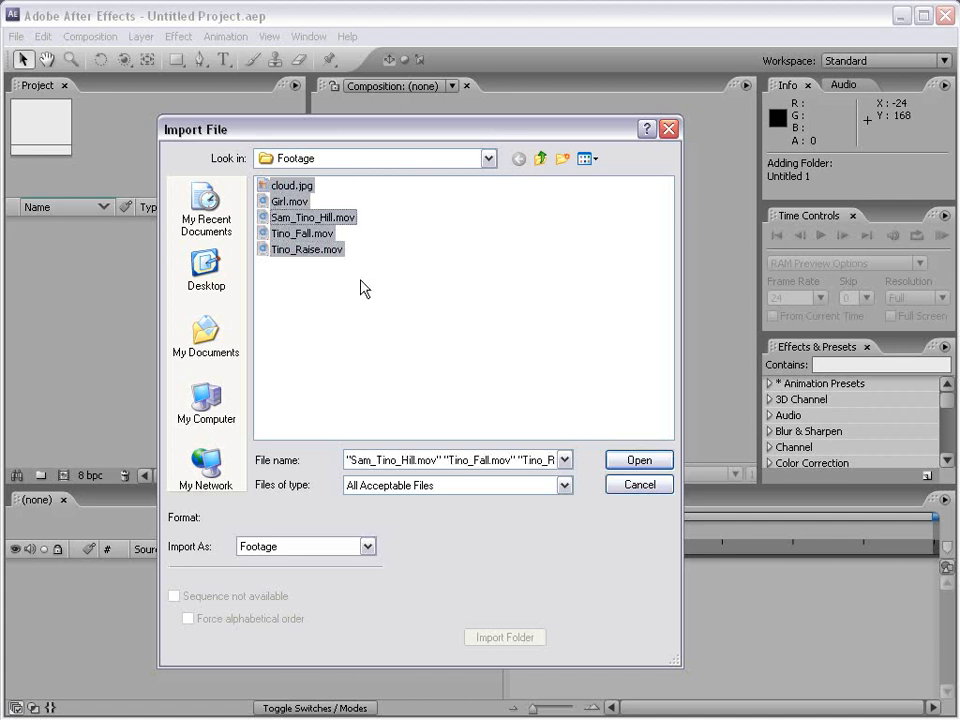
ctrl+click(300, 217)
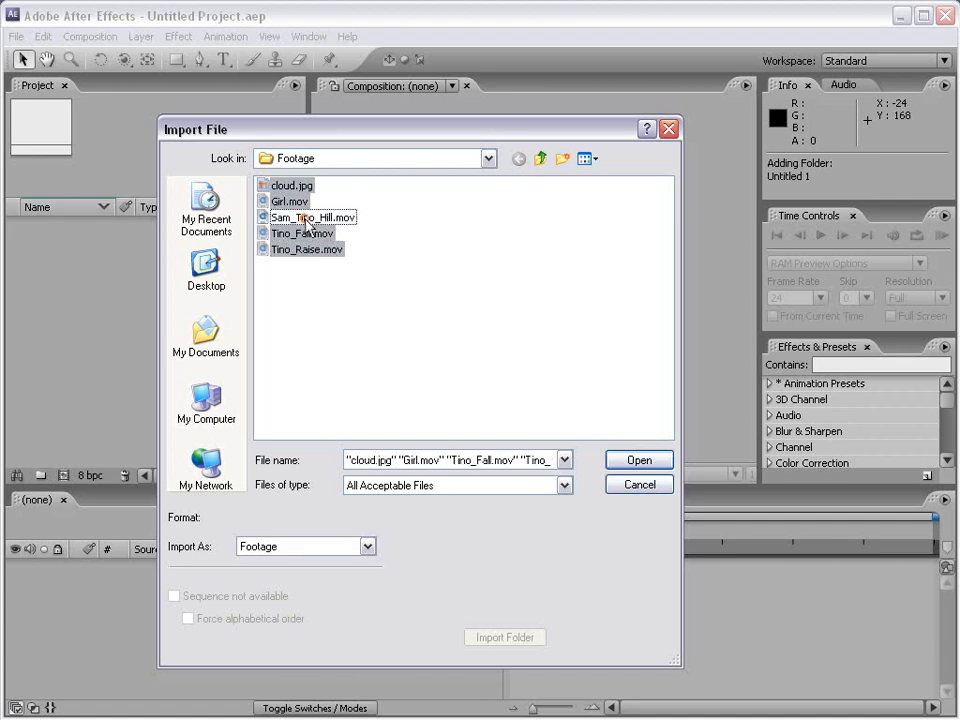
click(336, 278)
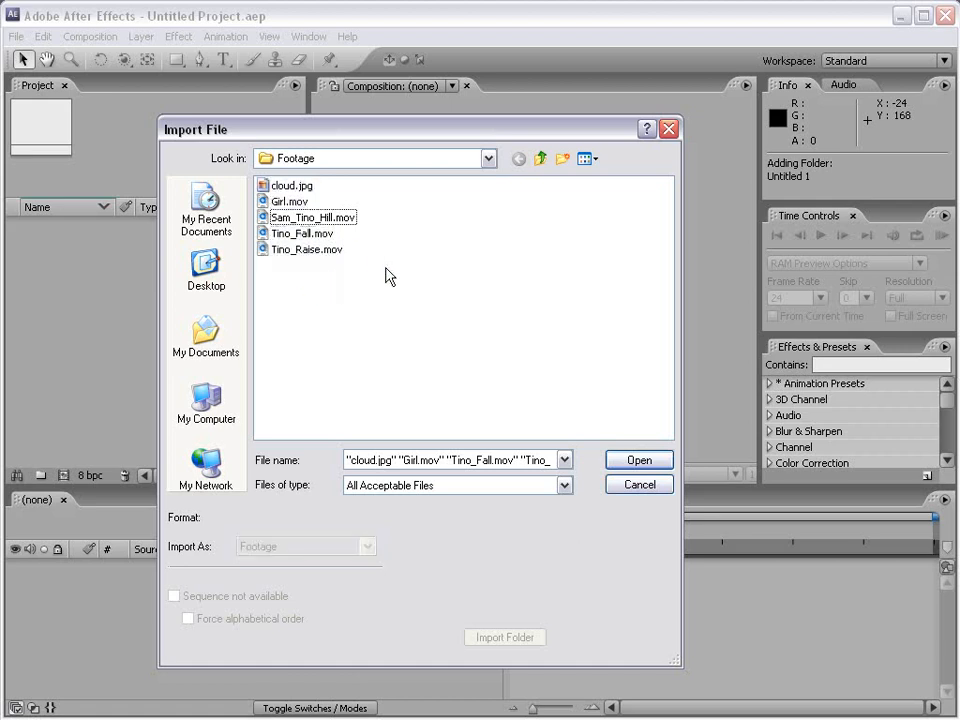
- Import the entire Footage folder from AE_TRAINING and expand it in the project
click(541, 160)
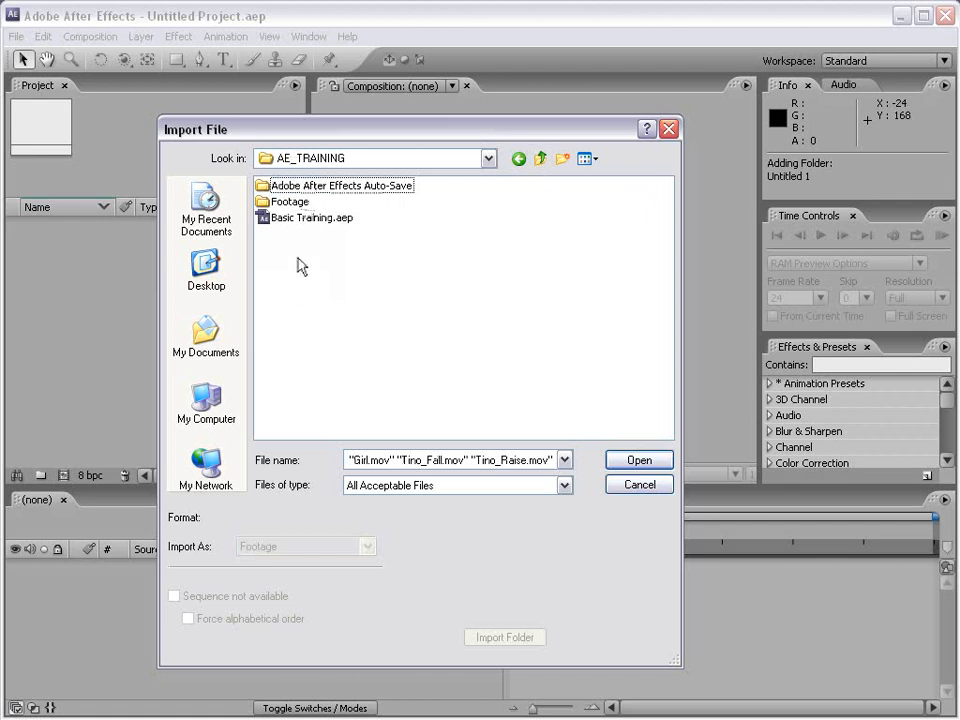
click(289, 202)
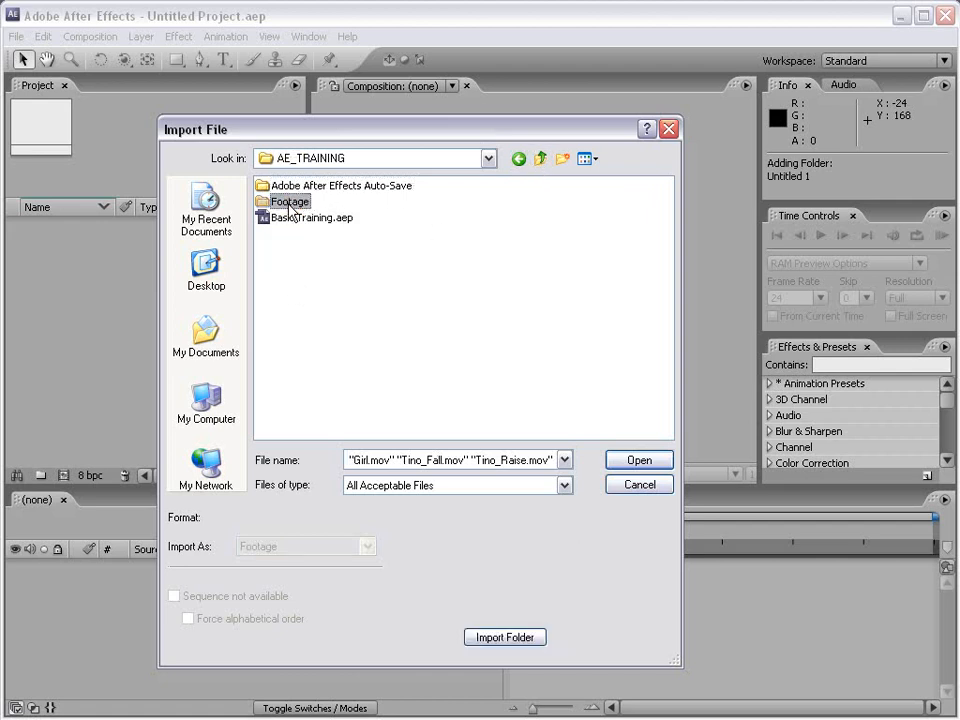
click(490, 638)
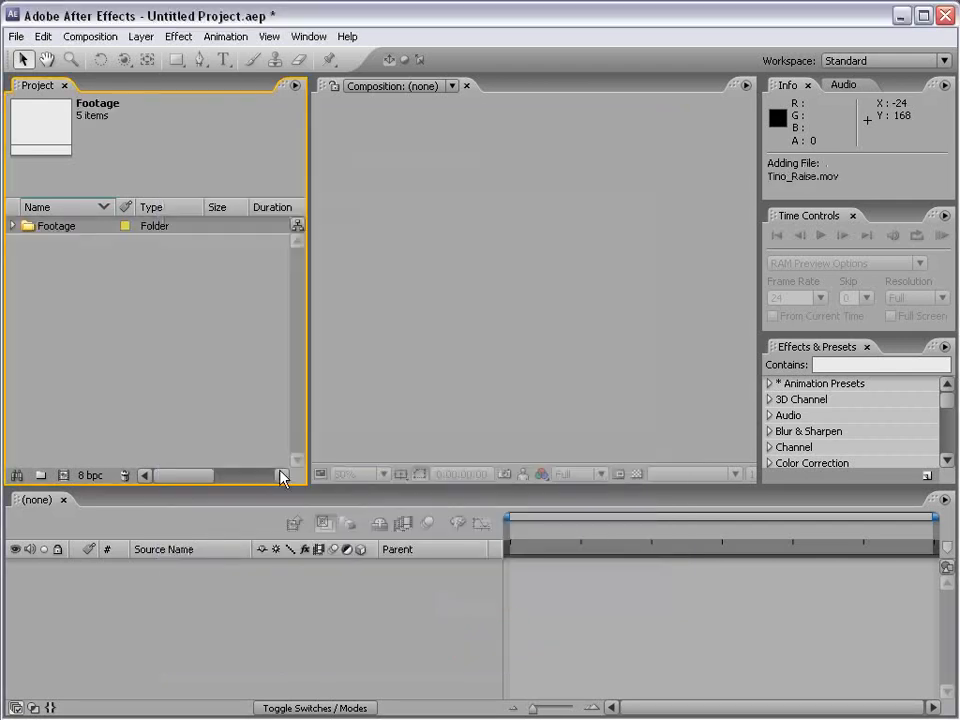
click(12, 226)
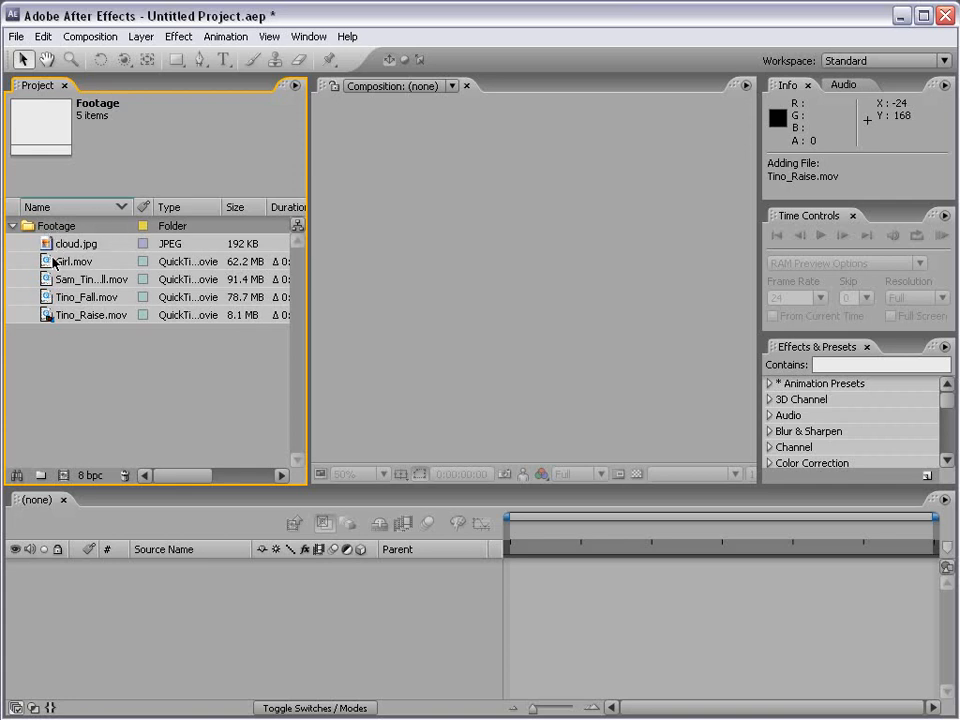
- Create a project folder named Images and move it out of Footage to the project's root level
click(41, 476)
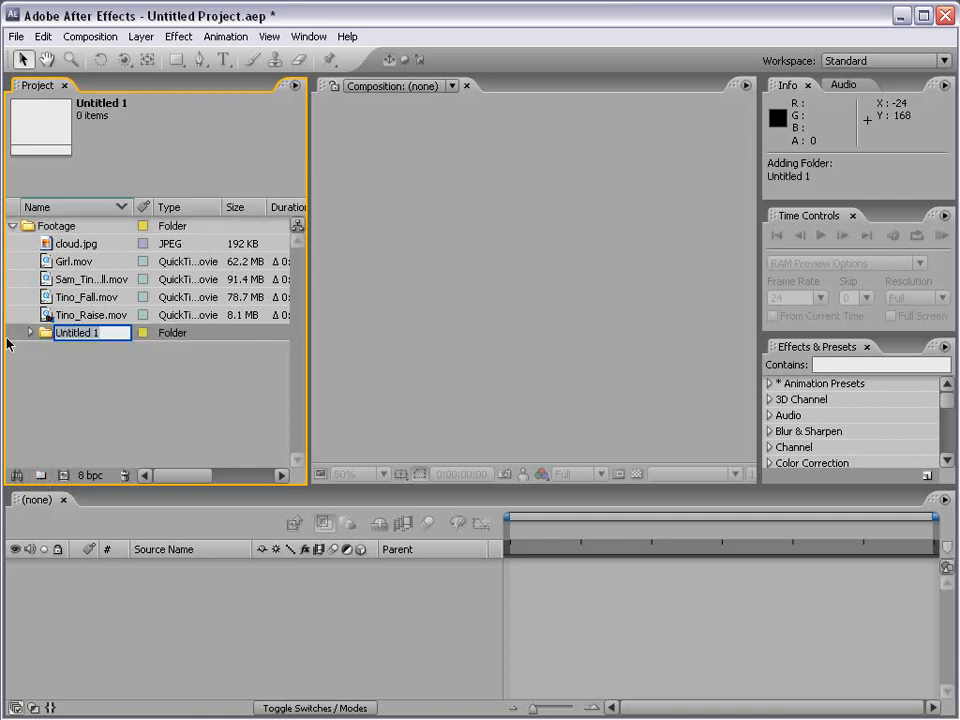
text(Images)
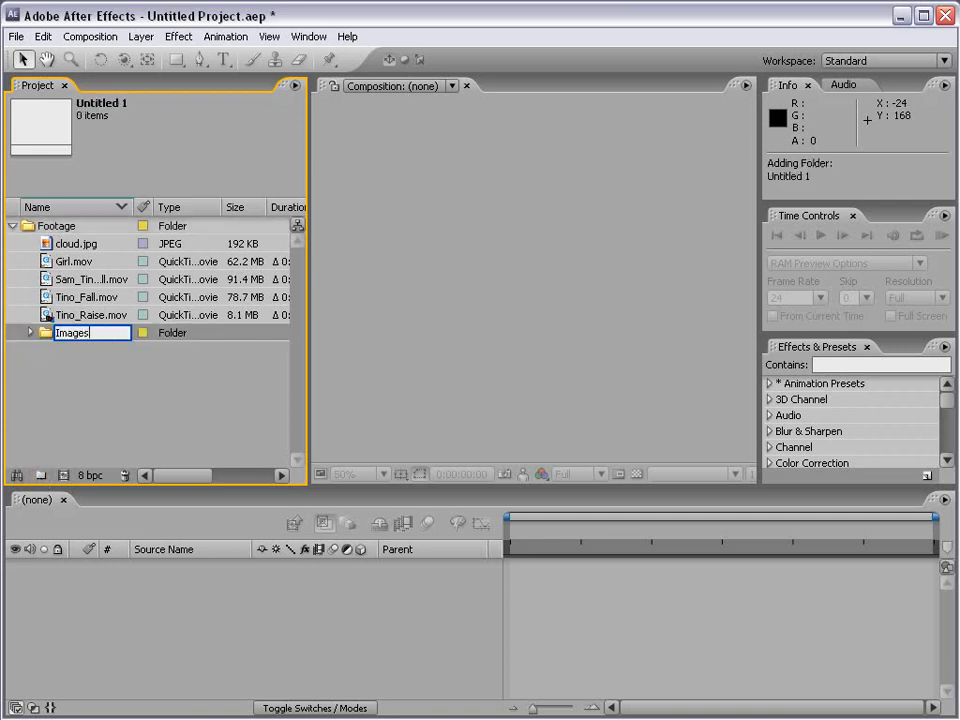
key(Return)
drag(52, 338, 34, 396)
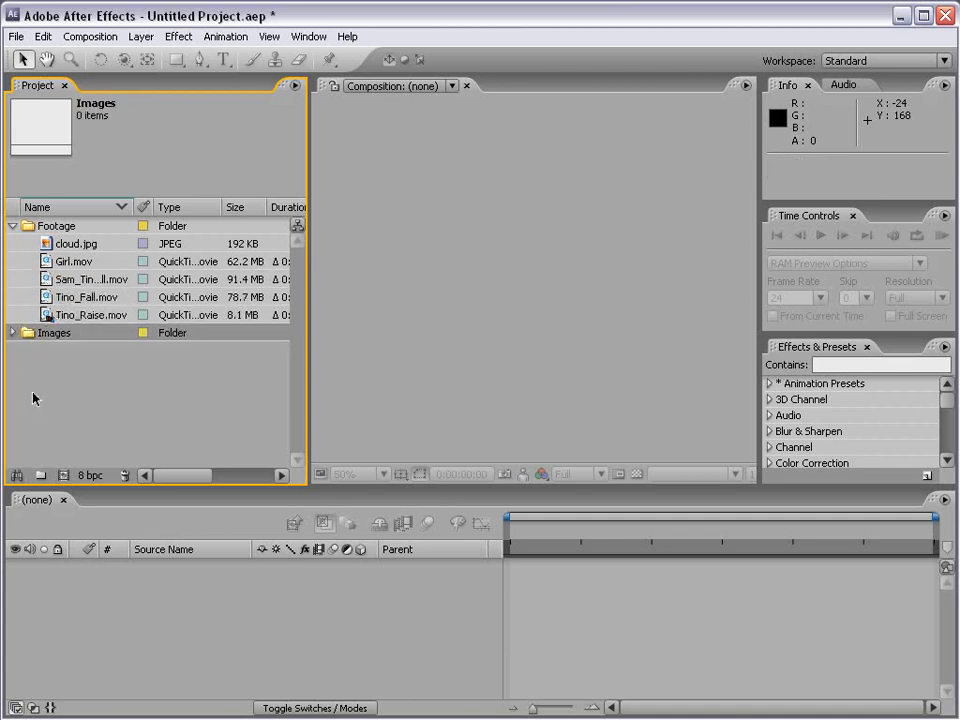
- Expand the Images folder and move cloud.jpg from Footage into it
click(13, 332)
click(60, 246)
drag(59, 245, 53, 333)
click(90, 409)
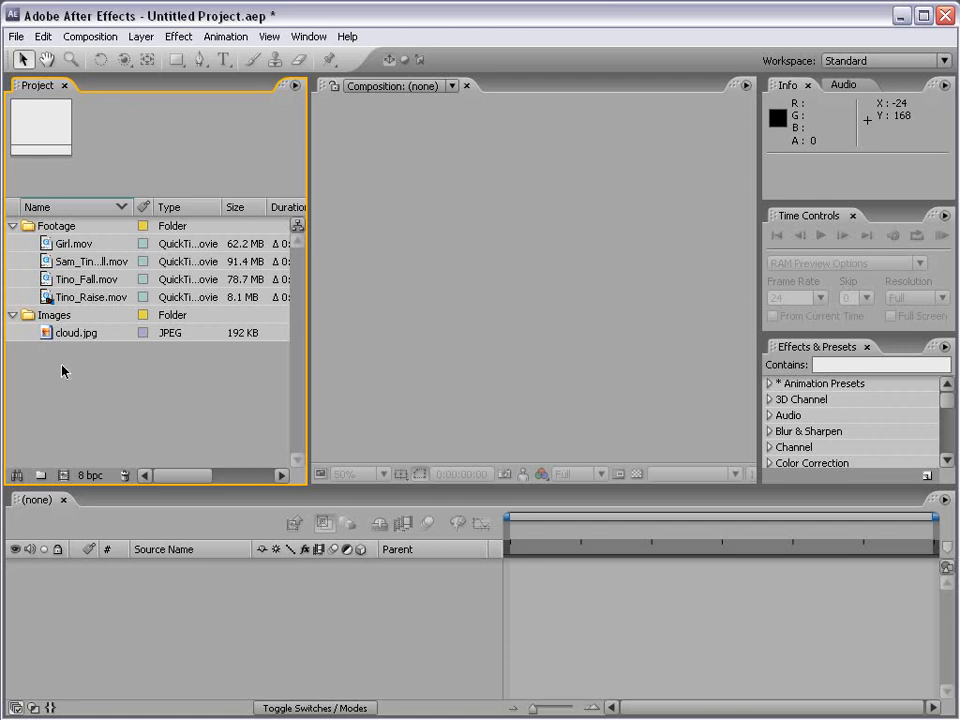
click(80, 400)
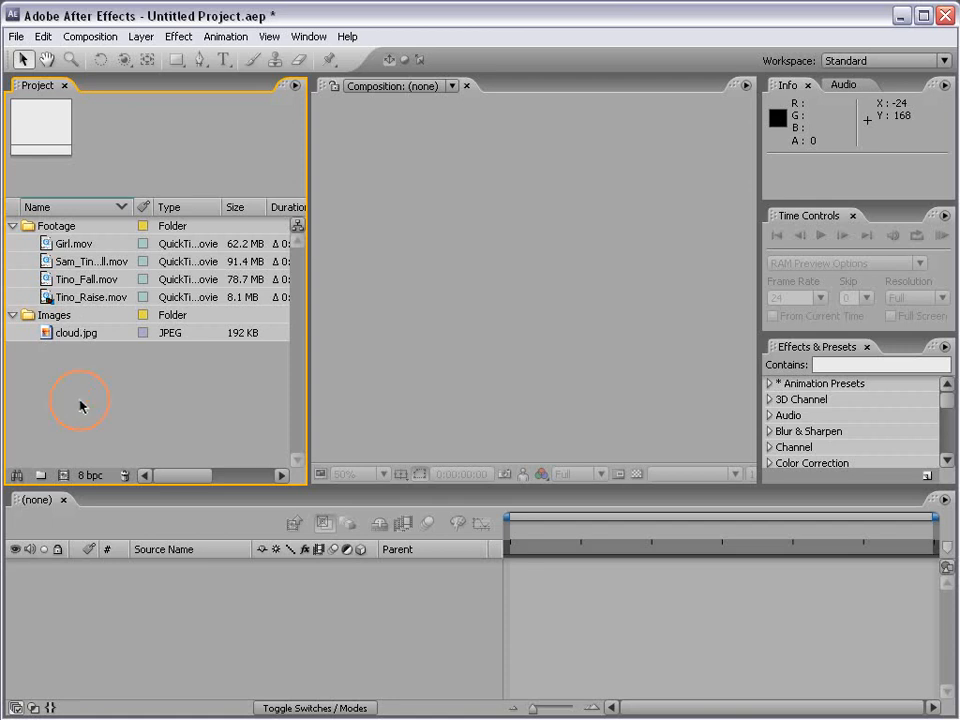
- Rename the Girl.mov footage item as Mall Video
click(66, 245)
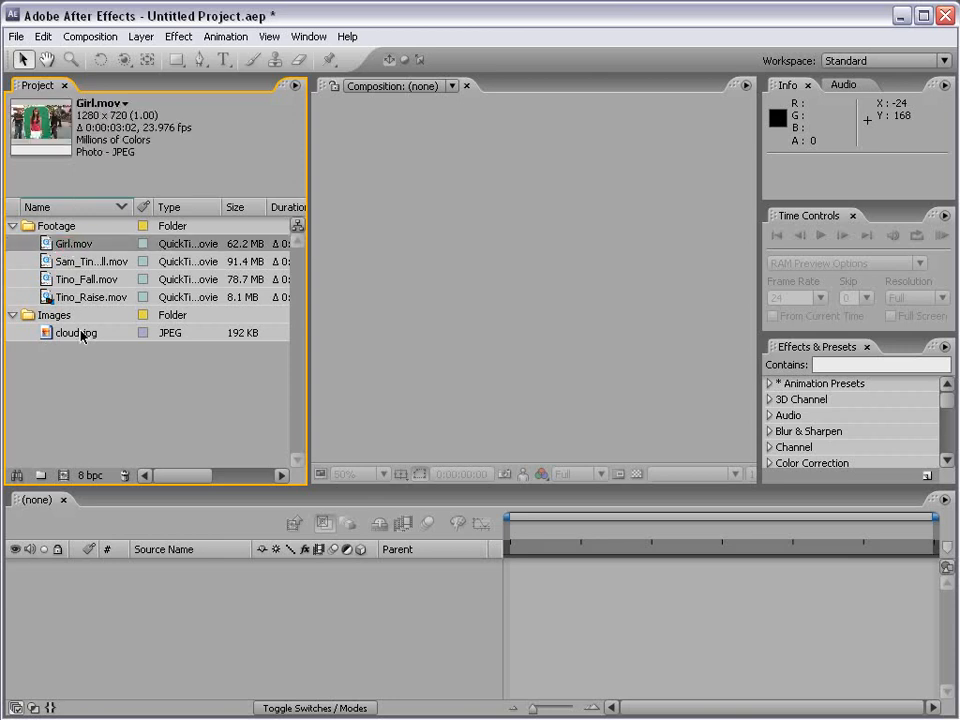
key(Return)
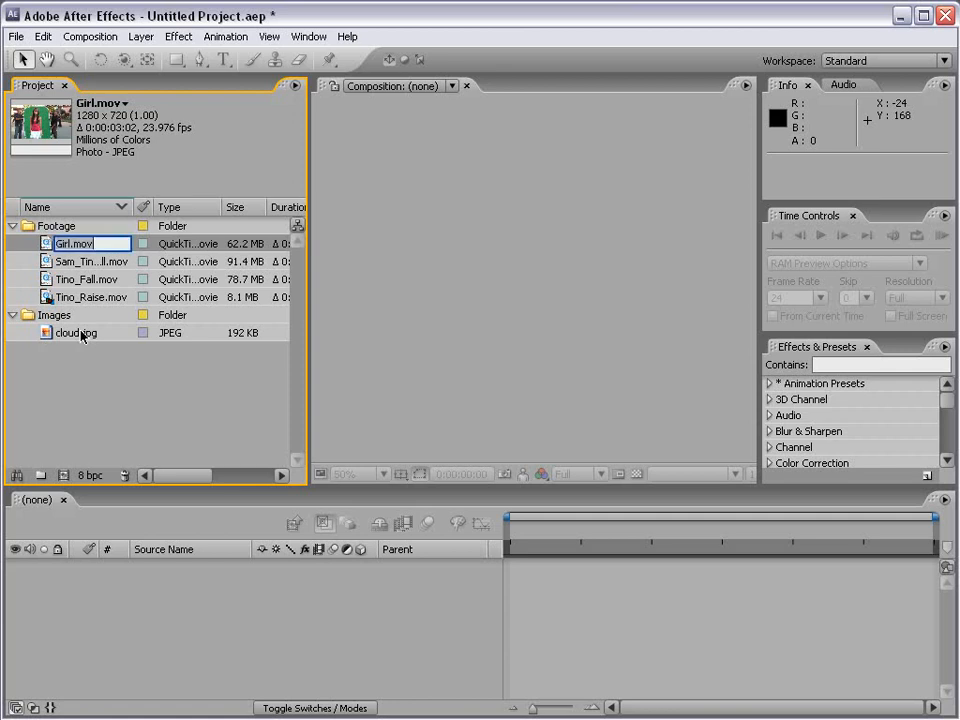
text(Mall Video)
key(Return)
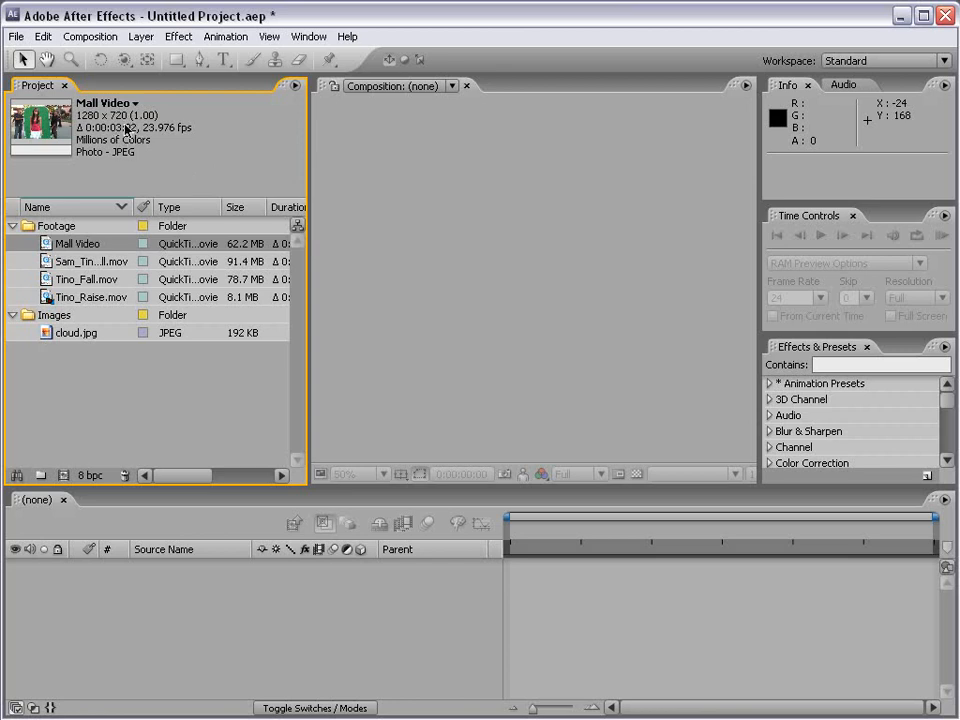
- Try conforming Mall Video's frame rate to 30 frames per second in its Interpret Footage settings
right_click(46, 244)
mouse_move(130, 282)
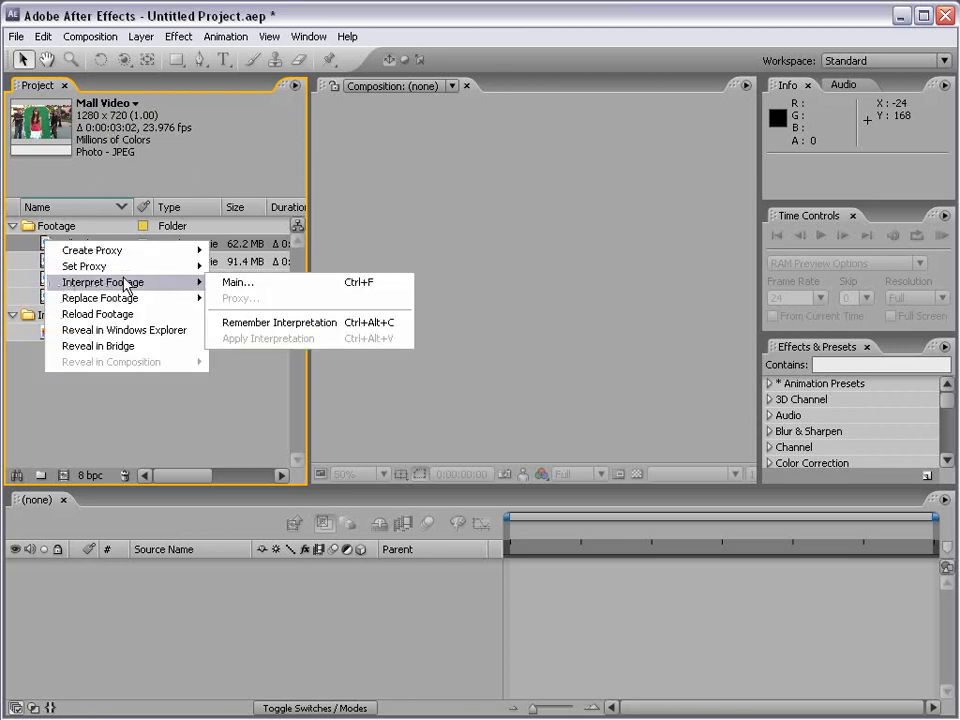
click(266, 288)
drag(388, 40, 377, 43)
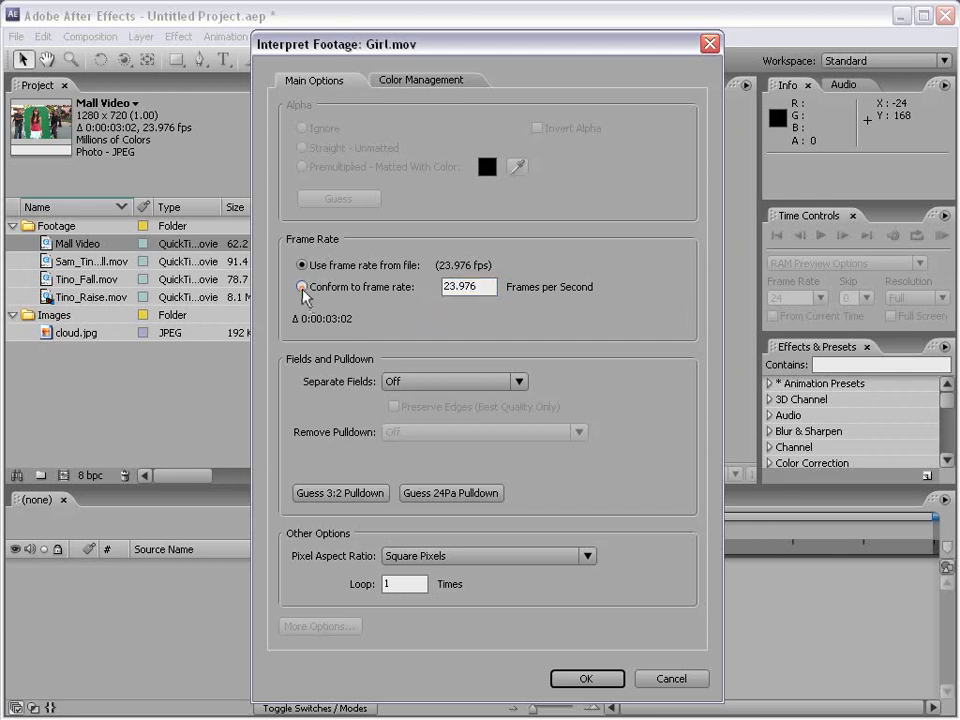
click(395, 288)
text(30)
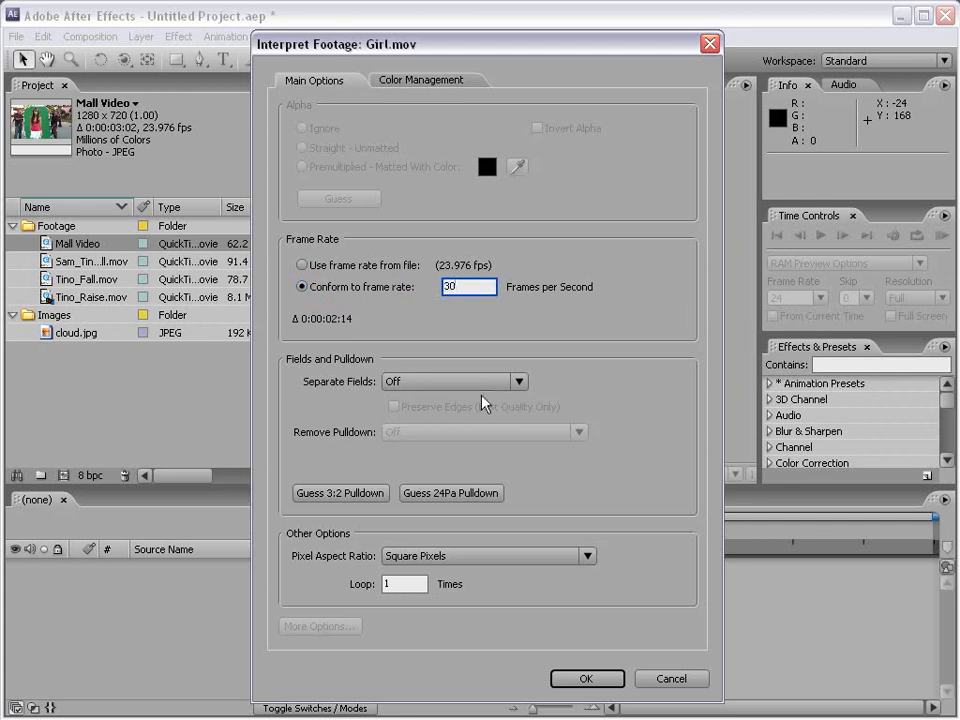
- Examine the Separate Fields, Pixel Aspect Ratio and Color Management options, and discard the Interpret Footage changes
click(444, 381)
click(427, 364)
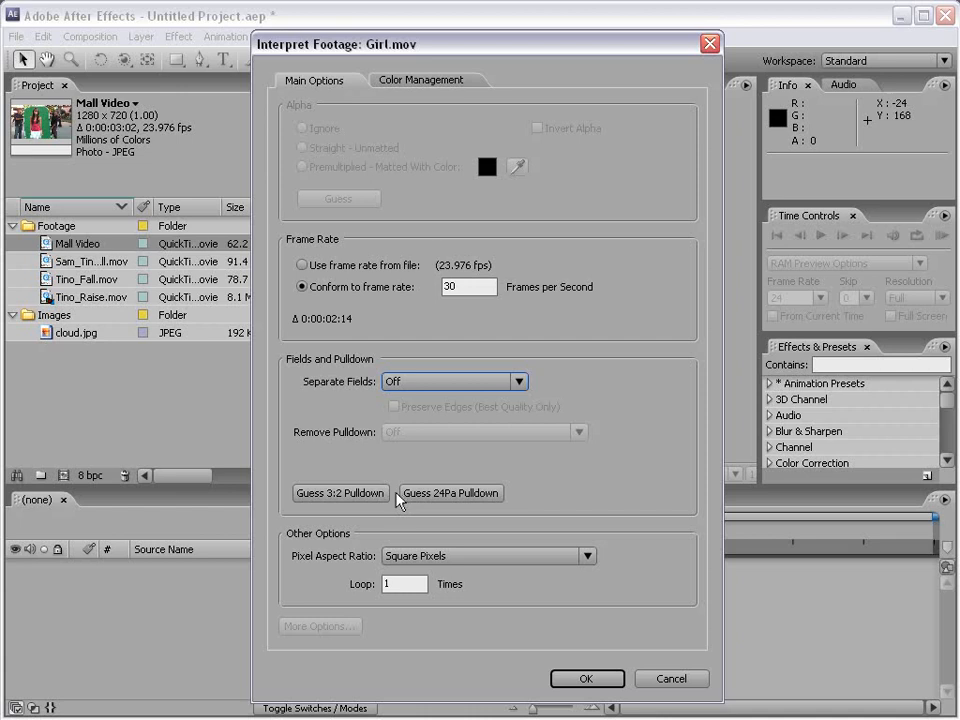
click(439, 558)
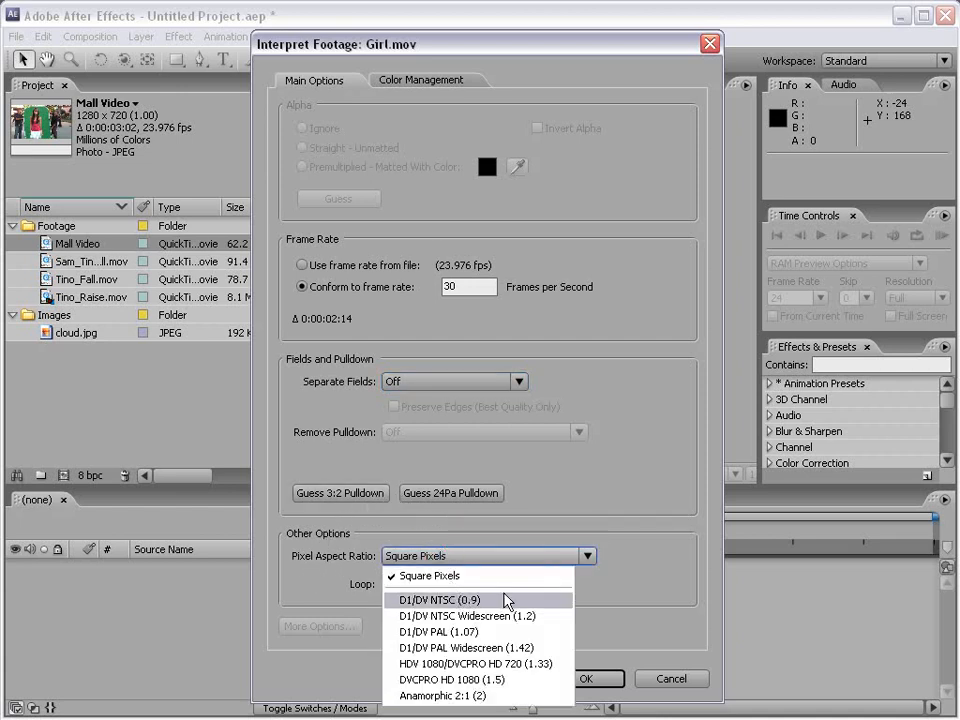
click(476, 575)
click(415, 82)
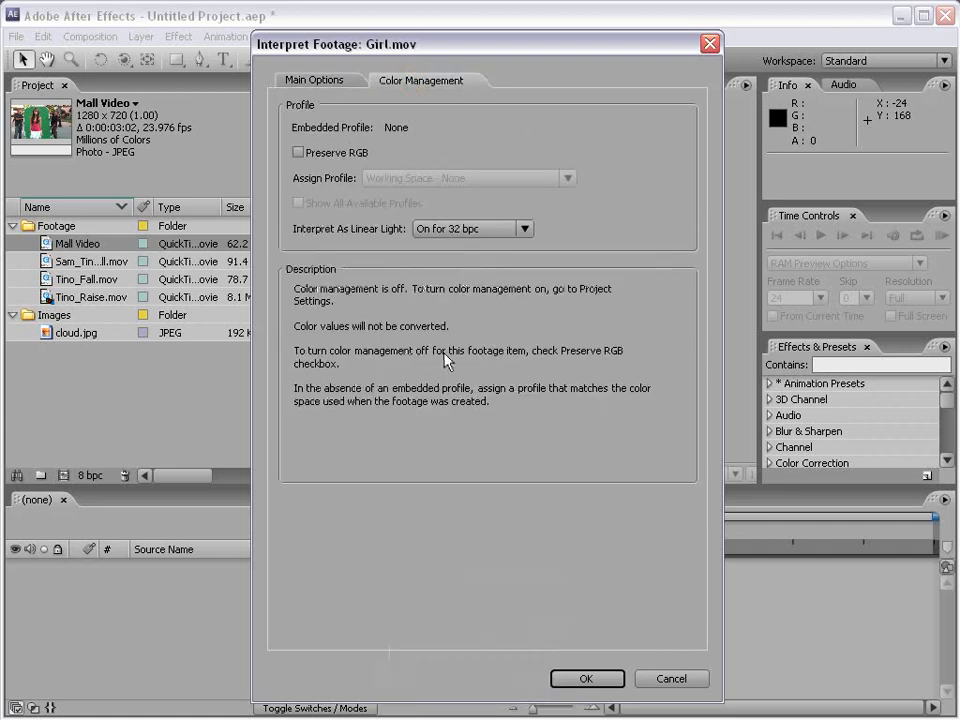
click(671, 679)
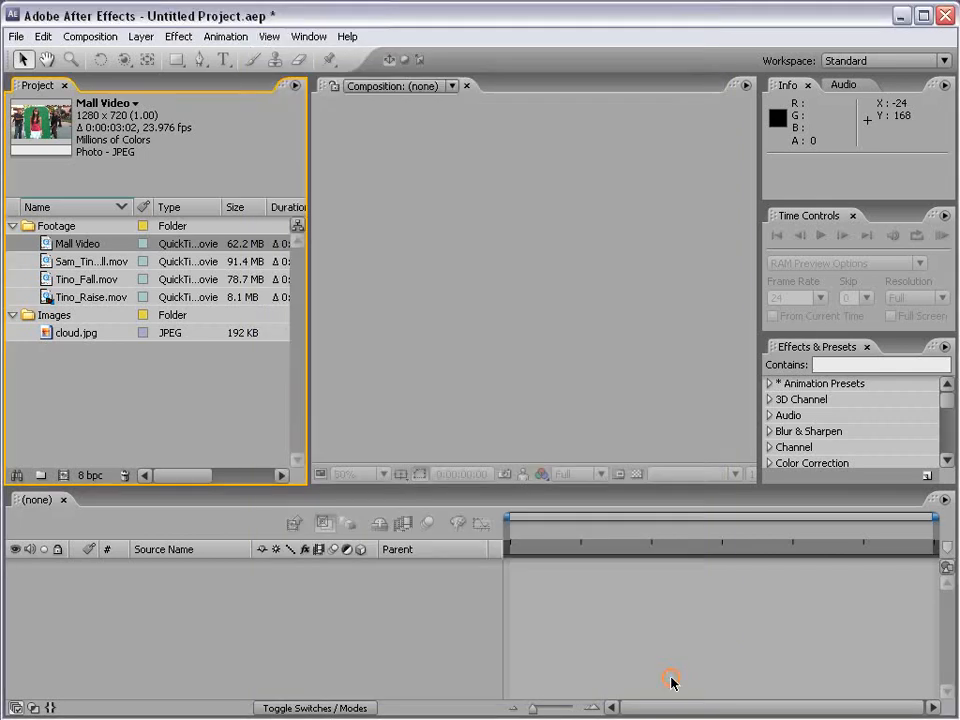
- Reveal Mall Video's source file in Windows Explorer and return to the After Effects project
right_click(59, 250)
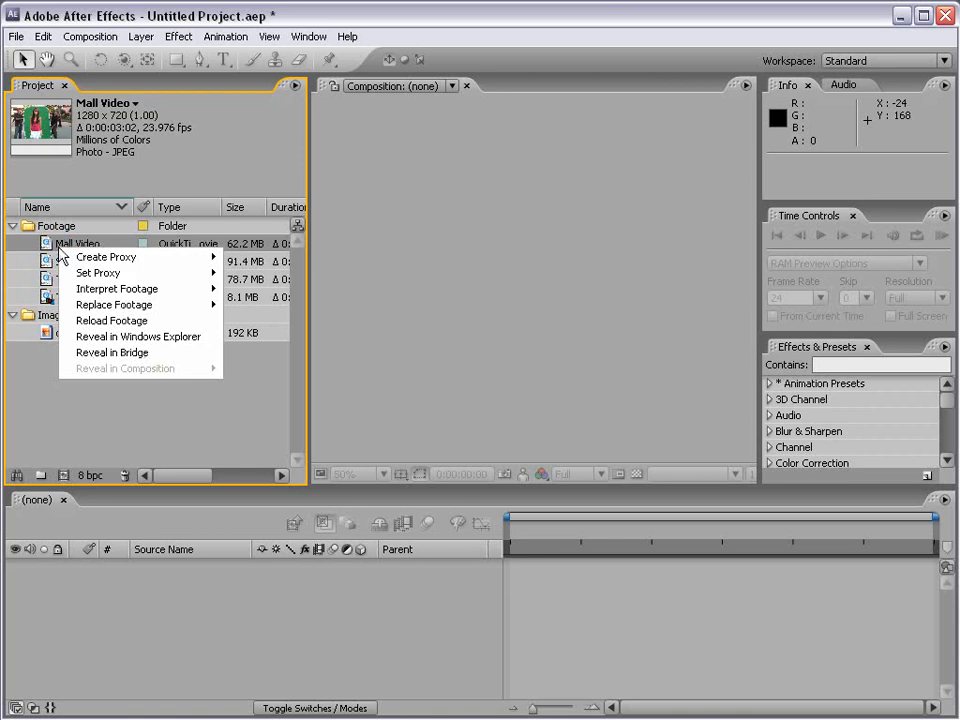
mouse_move(124, 306)
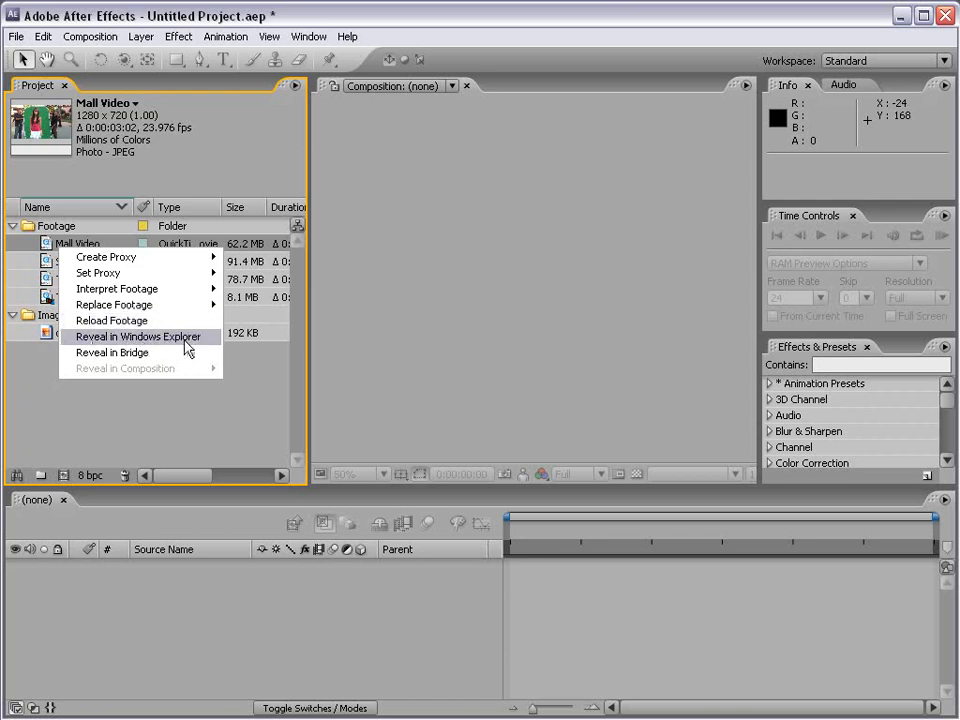
click(188, 346)
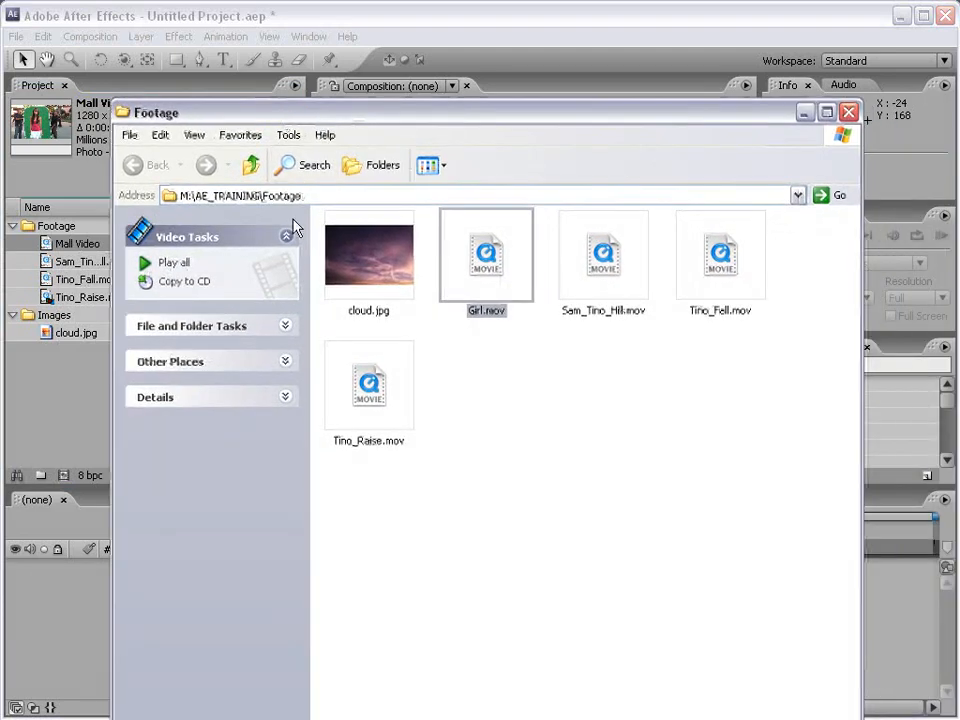
click(215, 18)
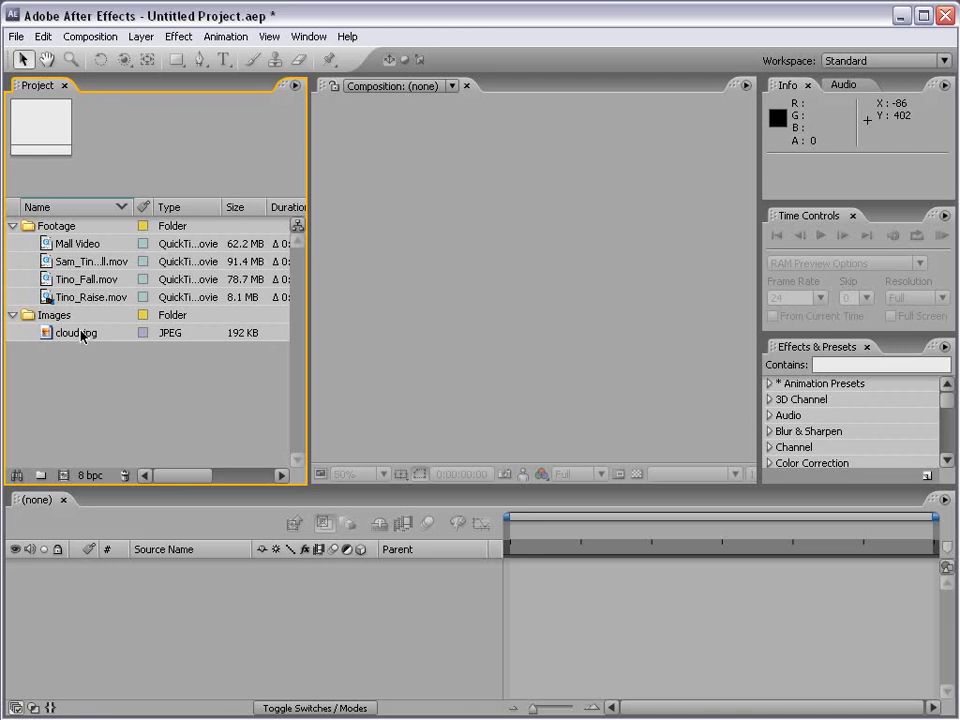
- Start a new composition with the NTSC DV preset and review its Advanced settings
click(98, 38)
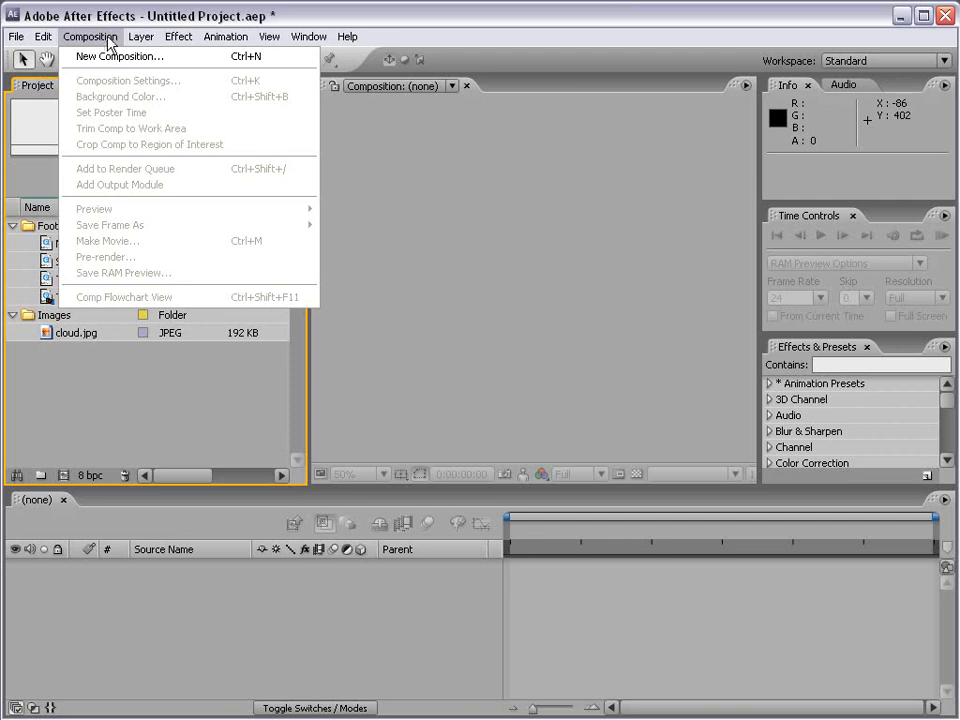
click(188, 58)
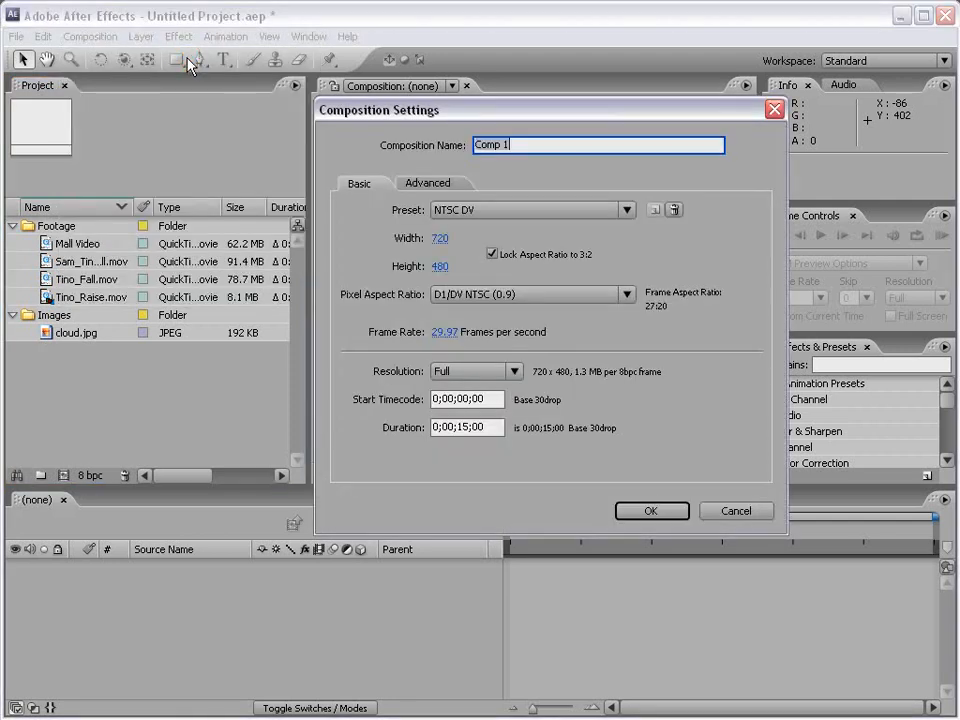
drag(440, 110, 371, 111)
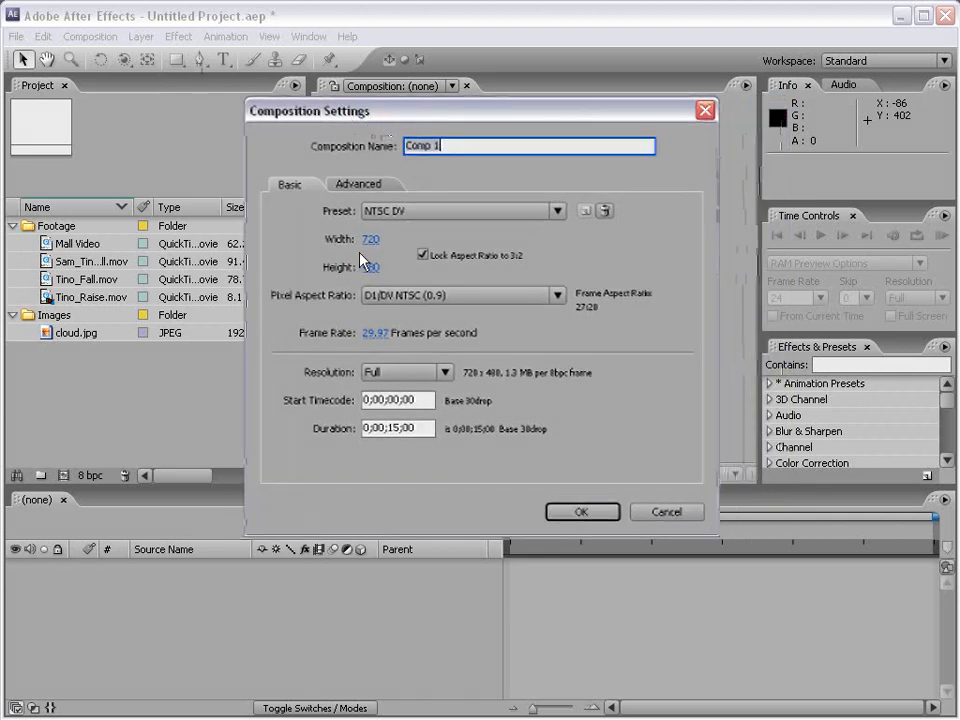
click(430, 211)
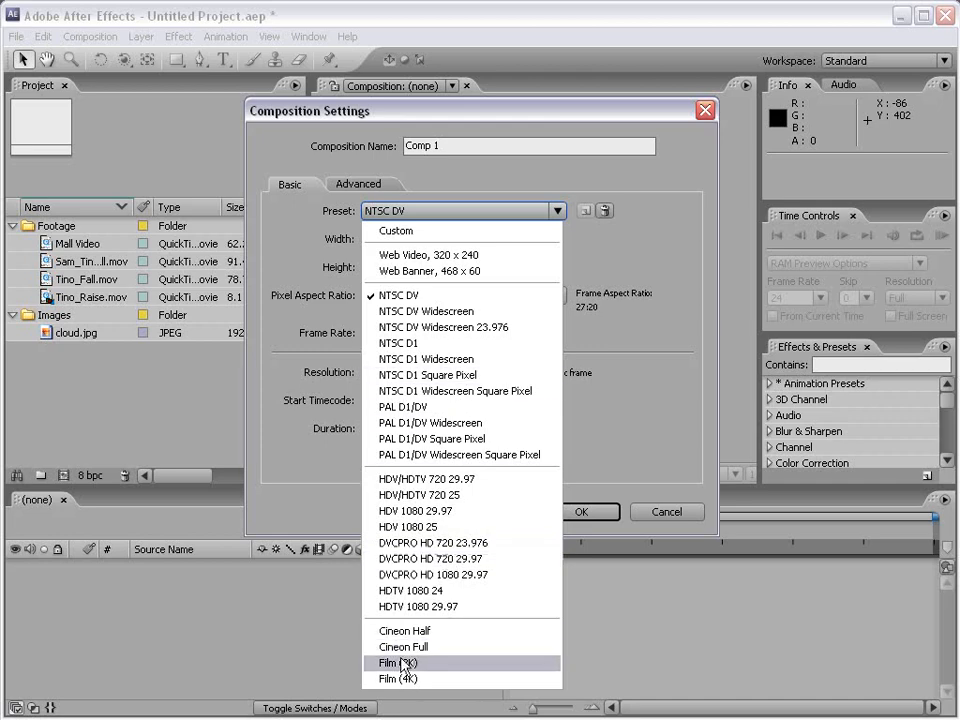
click(413, 300)
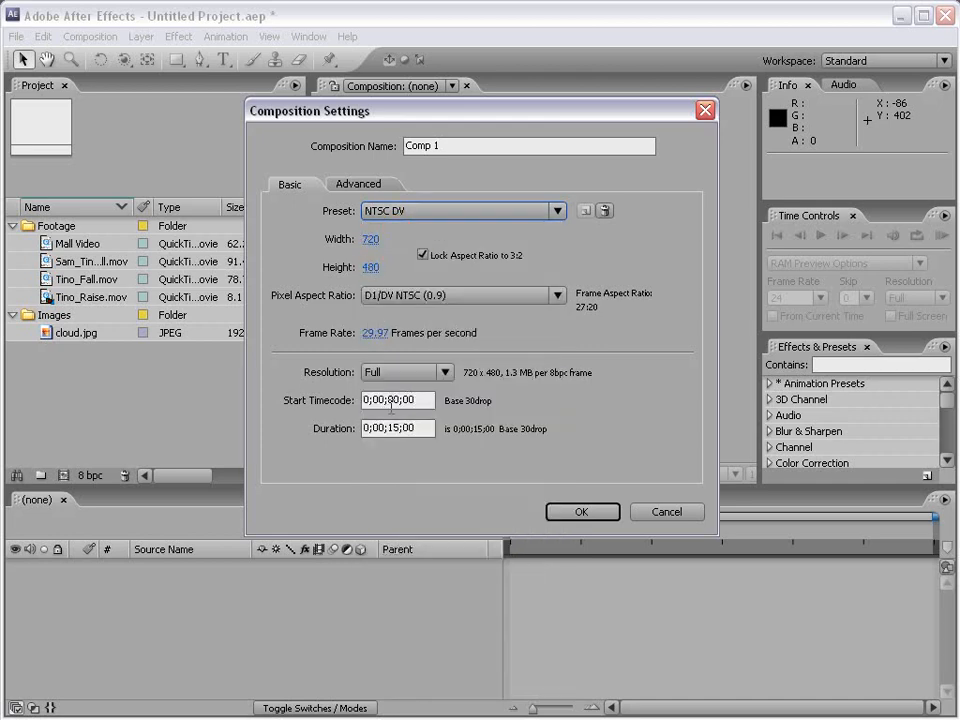
click(356, 185)
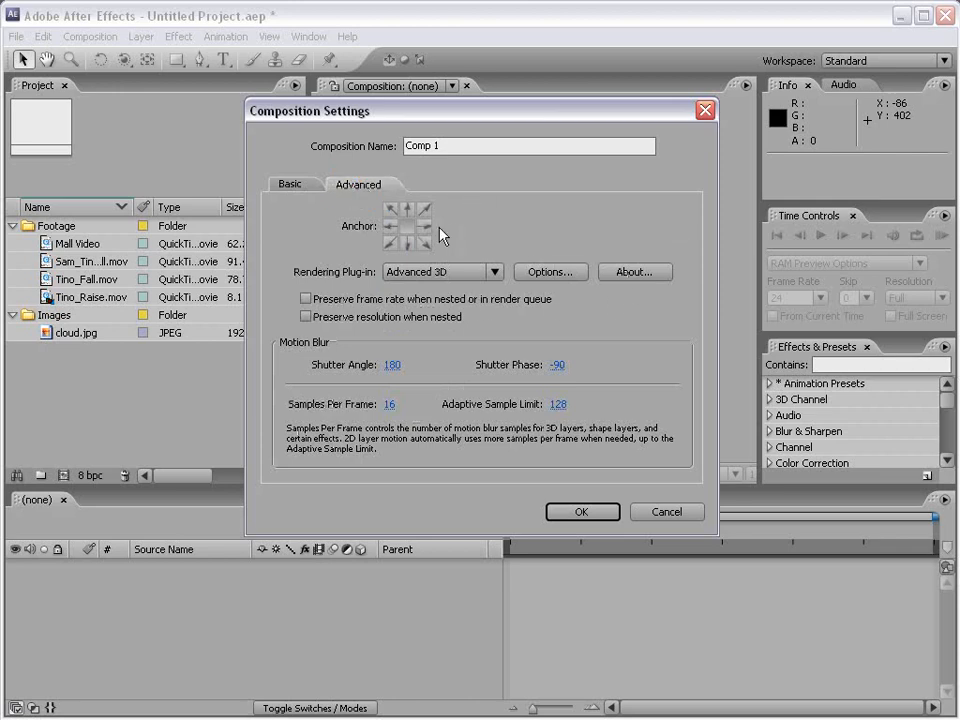
click(292, 186)
click(345, 210)
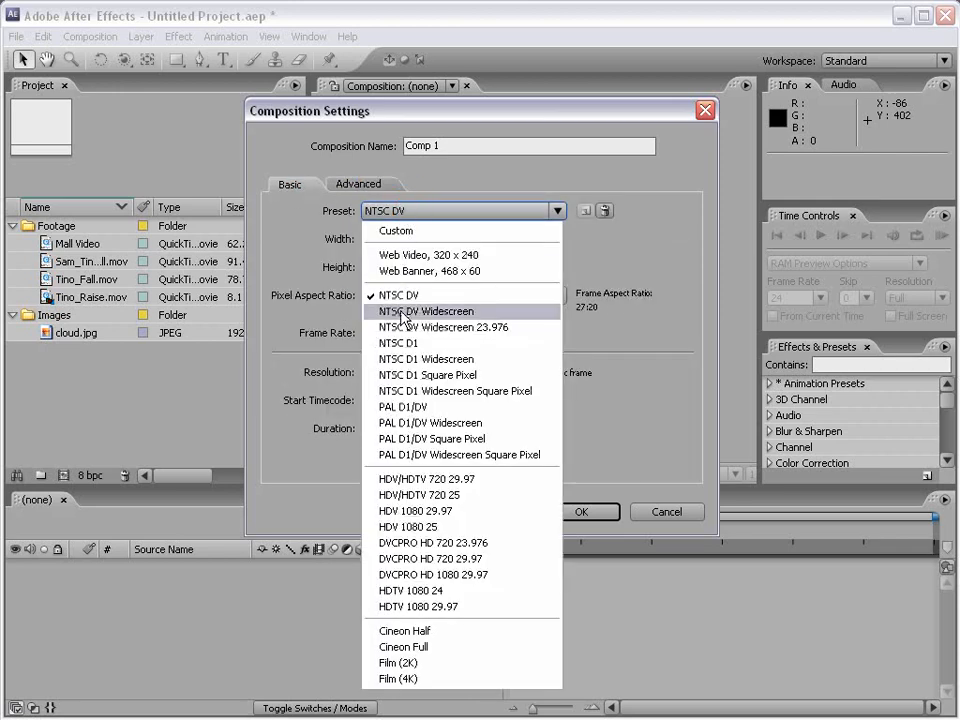
click(395, 295)
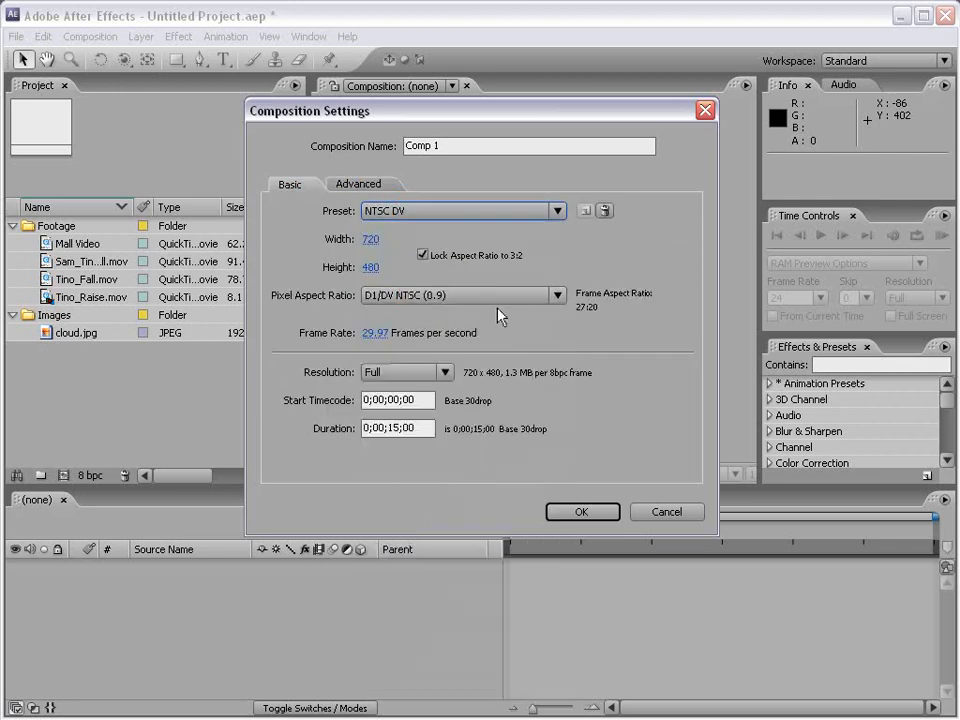
- Set the new composition's duration to 30 seconds and create it
click(391, 428)
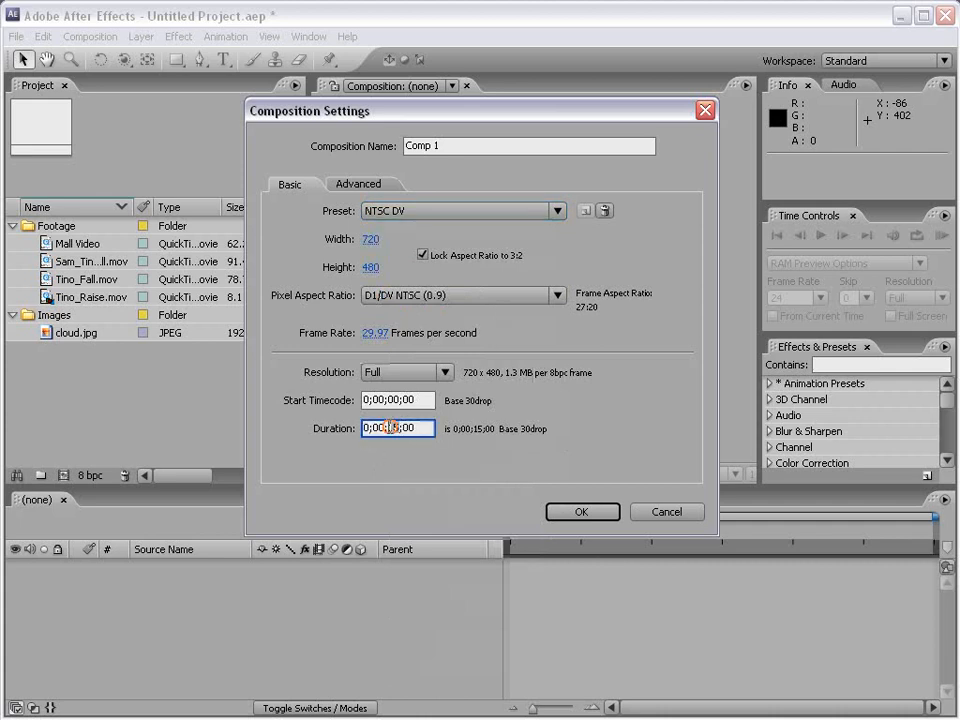
text(10)
key(BackSpace)
key(BackSpace)
text(30)
click(582, 513)
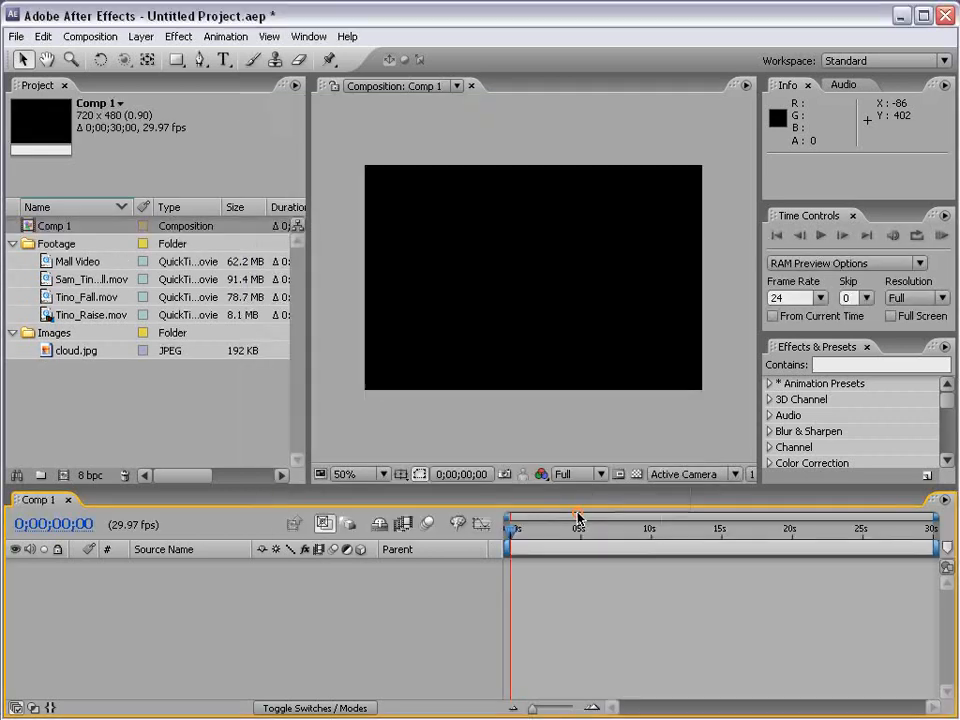
- Try placing Mall Video directly in the Comp 1 viewer, and undo the placement
click(507, 409)
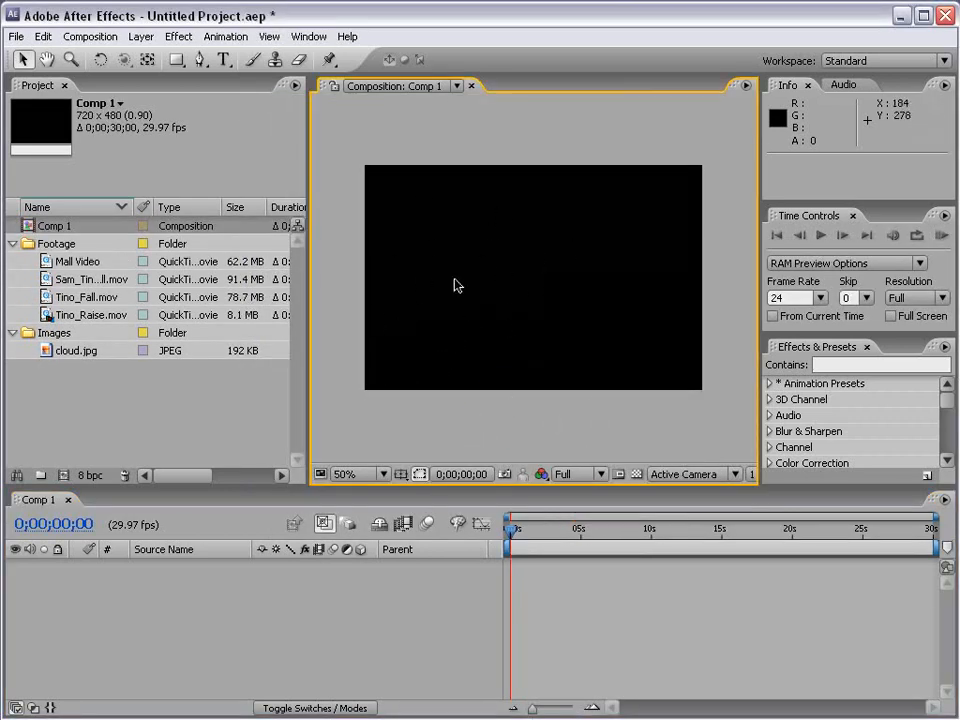
click(101, 612)
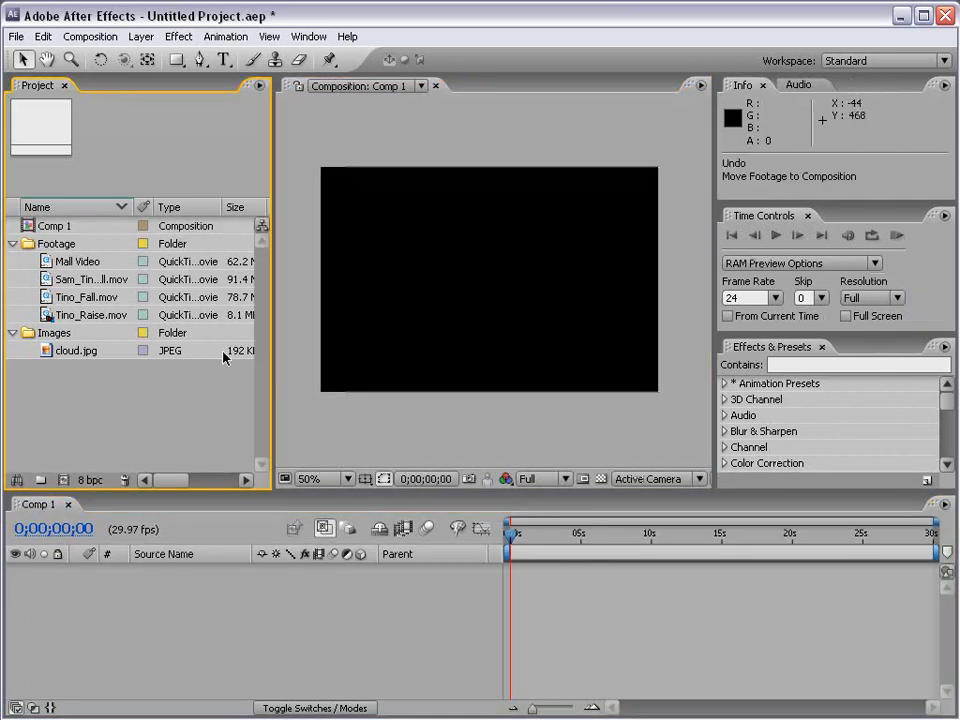
click(44, 262)
drag(44, 262, 489, 285)
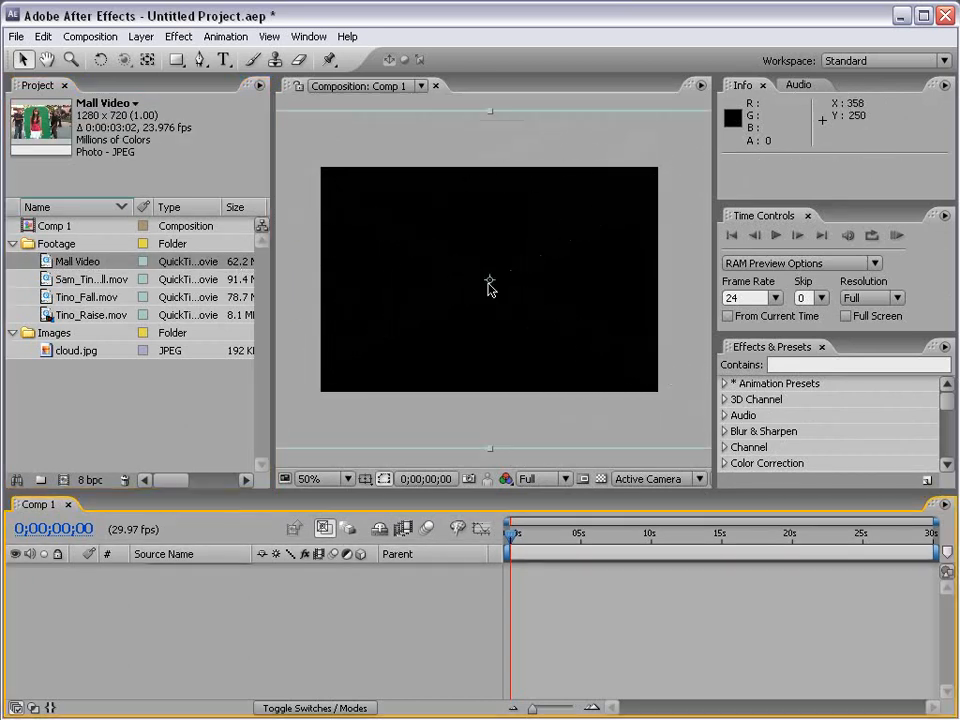
key(ctrl+z)
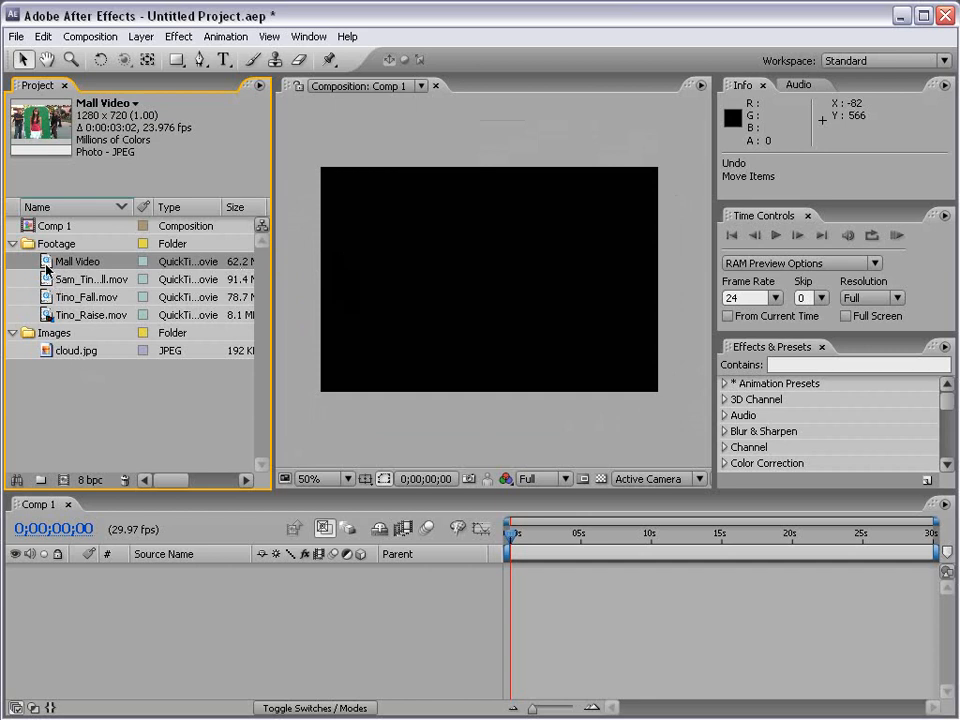
- Add Mall Video to the Comp 1 timeline starting at 0 seconds and shift the layer downward and slightly left in the frame
drag(44, 261, 509, 572)
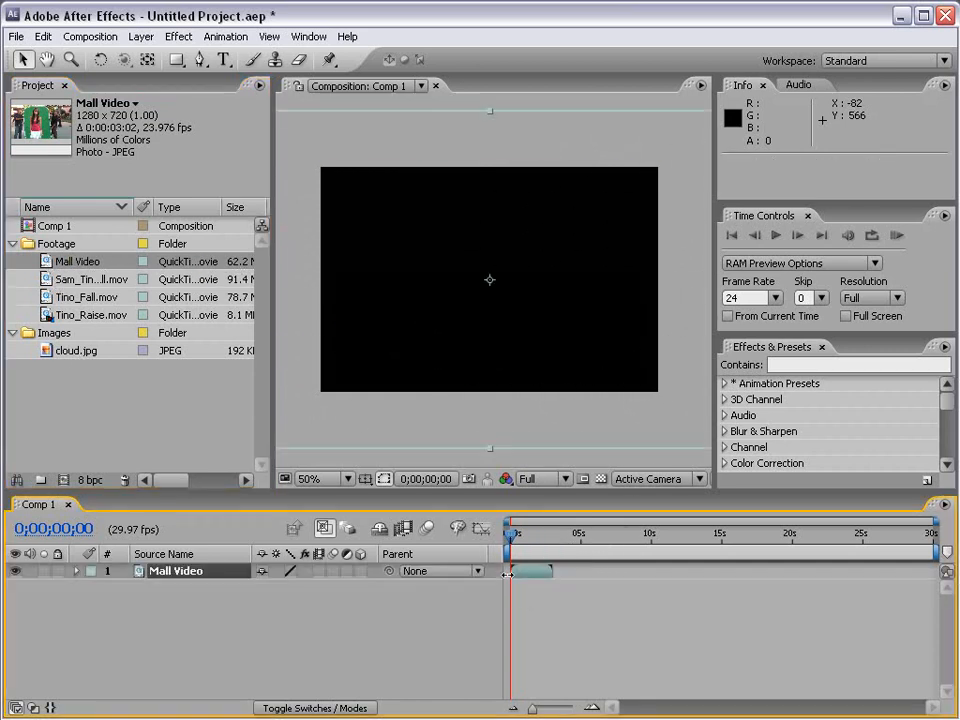
key(ctrl+z)
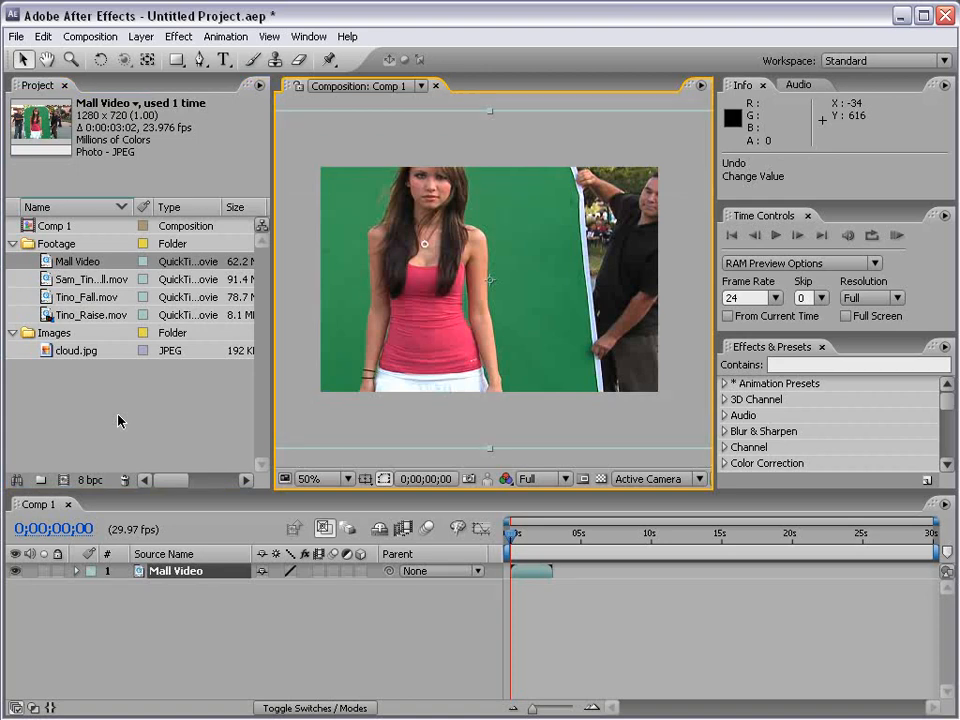
drag(444, 290, 427, 342)
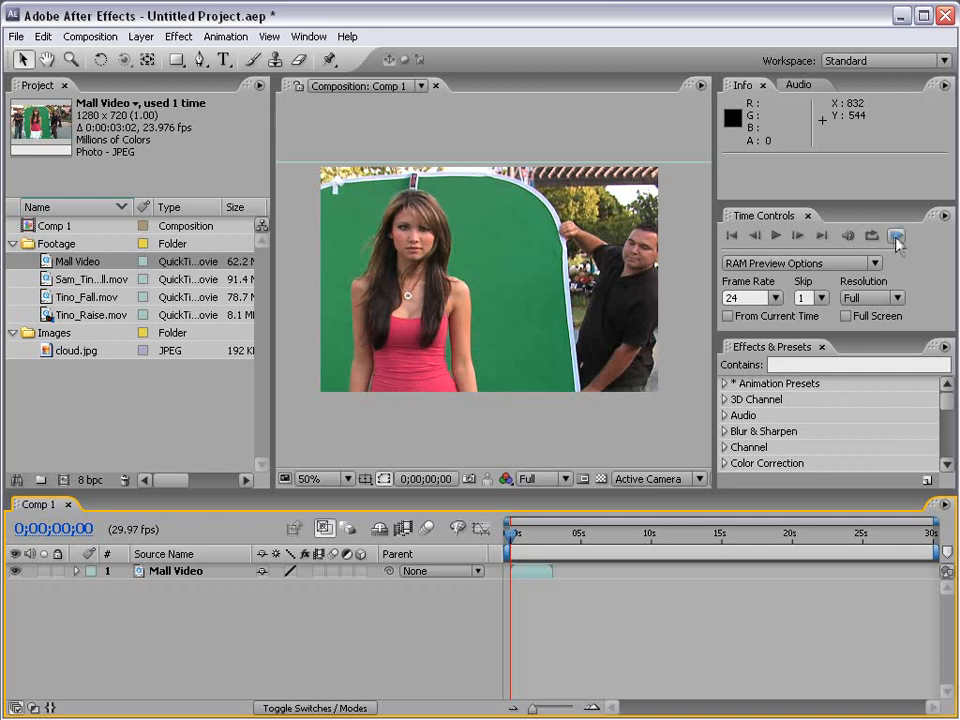
- RAM preview the whole composition, trim the work area to 0;00;01;16 through 0;00;02;23, and preview that range
click(896, 237)
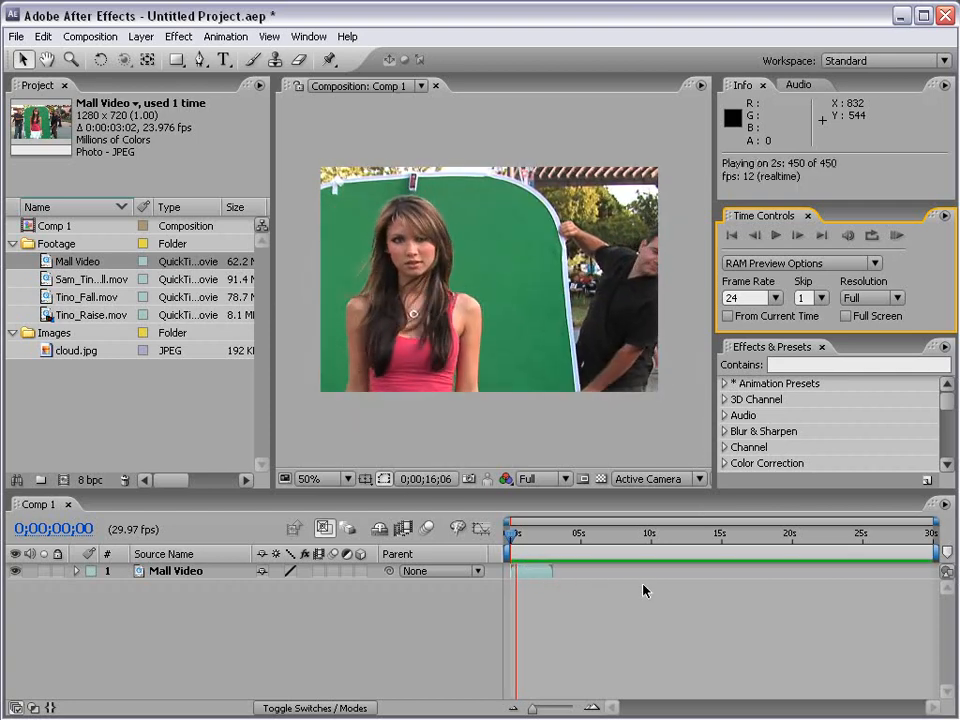
click(924, 271)
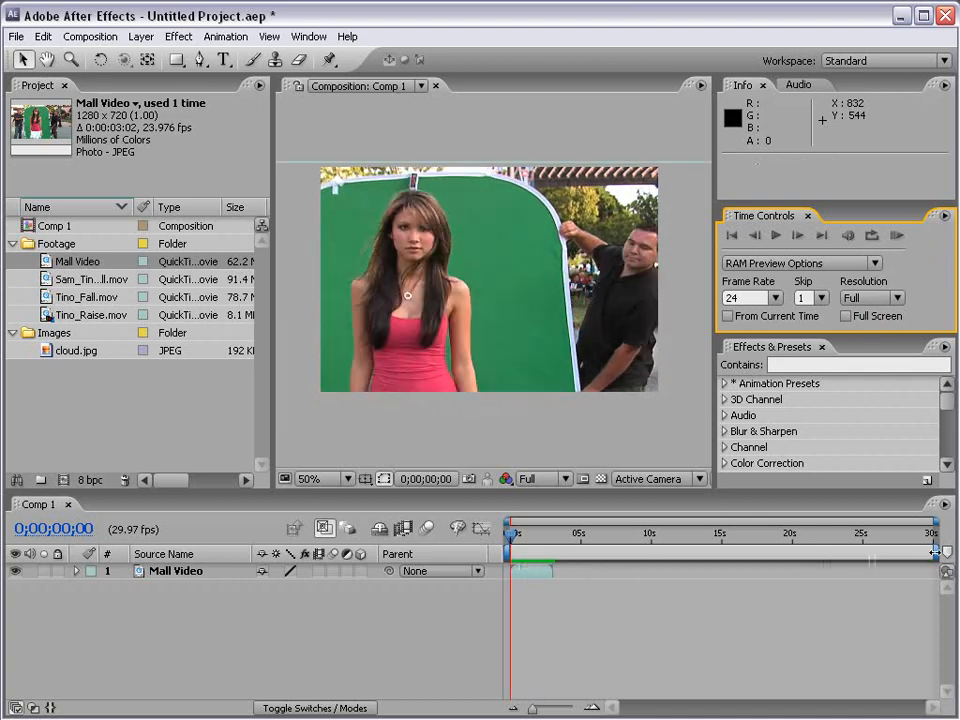
drag(935, 551, 549, 596)
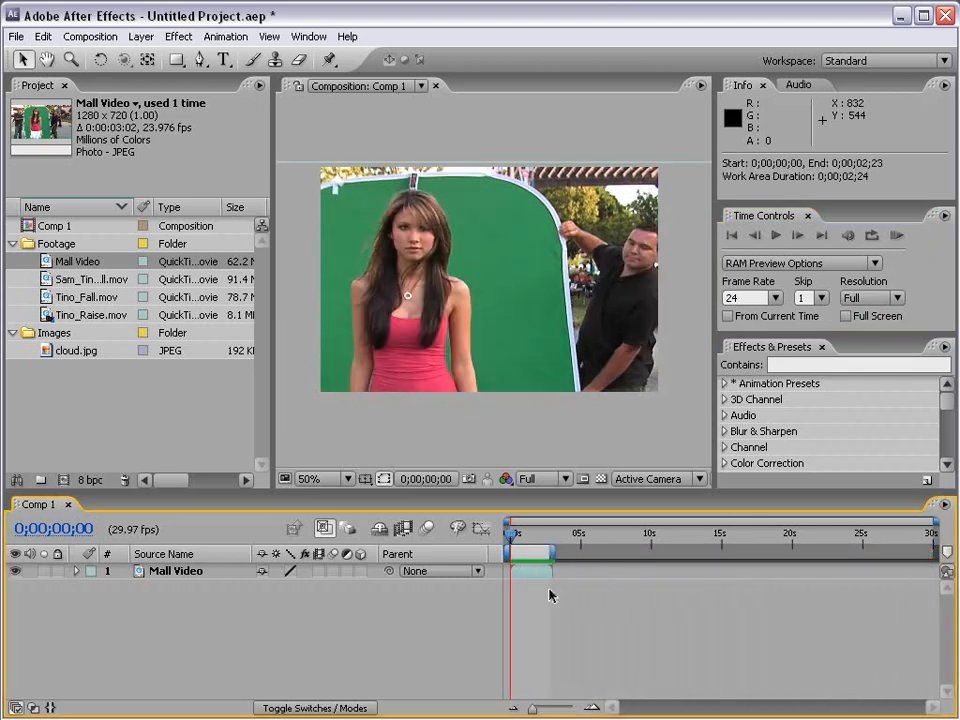
drag(510, 553, 534, 565)
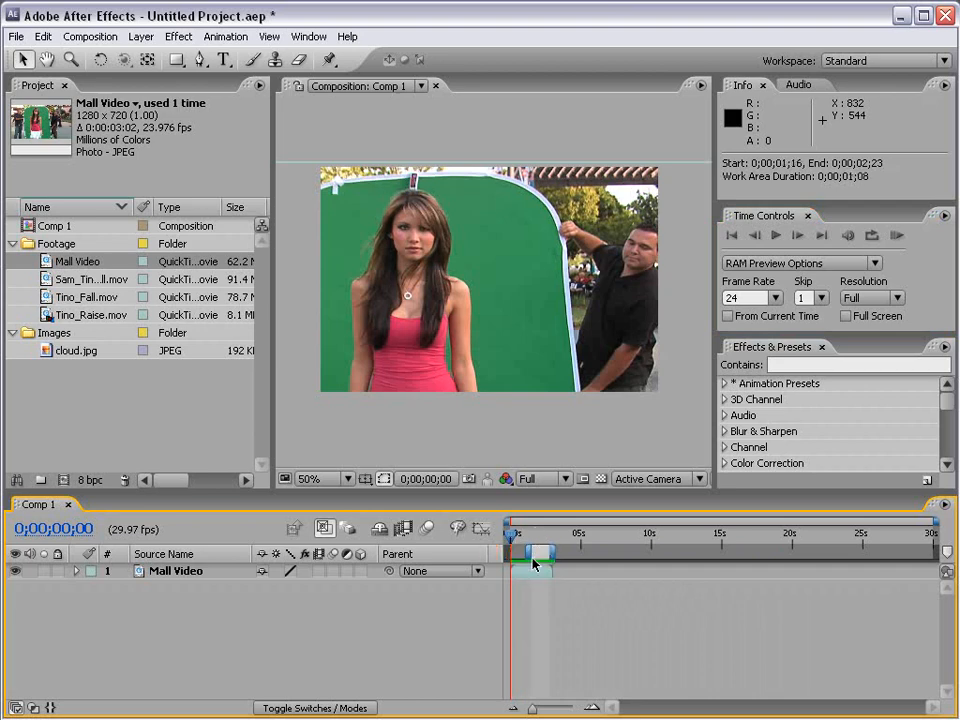
click(896, 236)
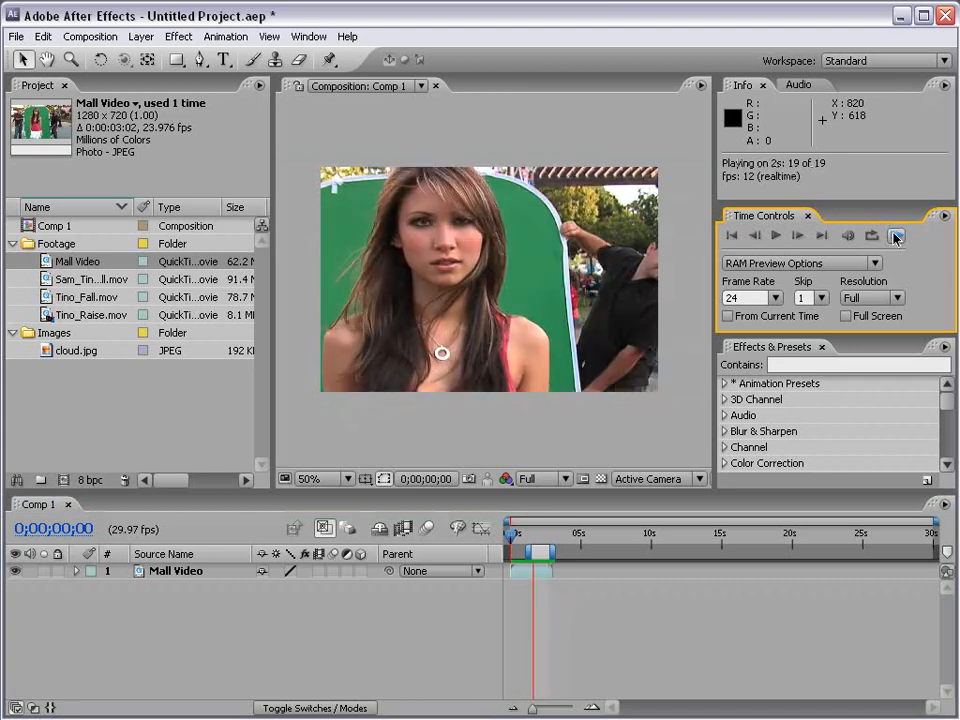
click(942, 257)
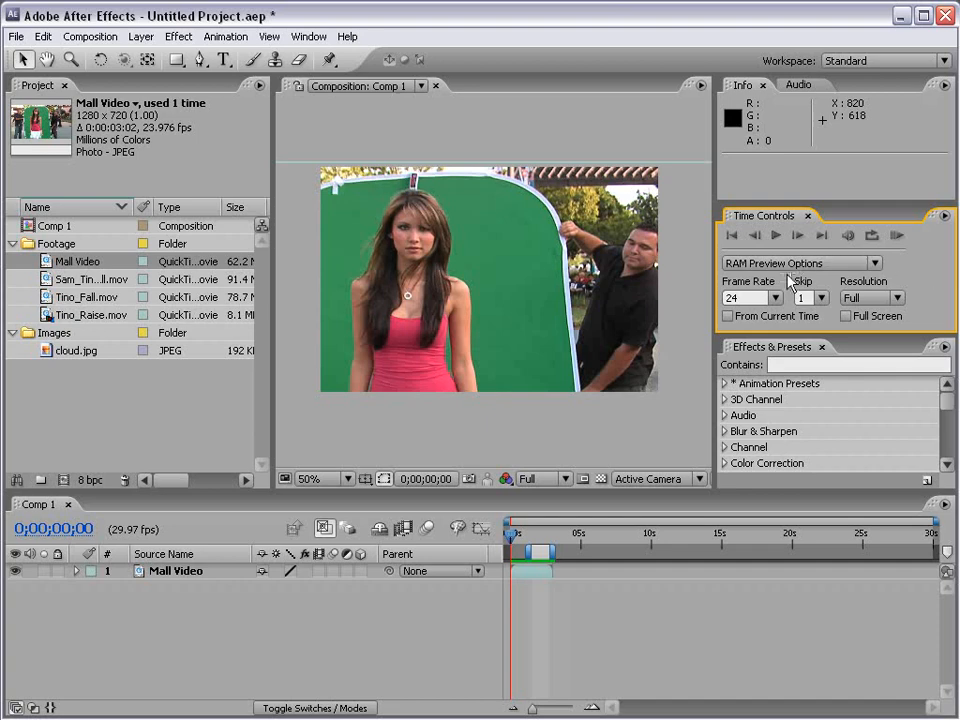
- Keep the RAM preview frame rate at 24 and set the frame skip to 0
click(773, 297)
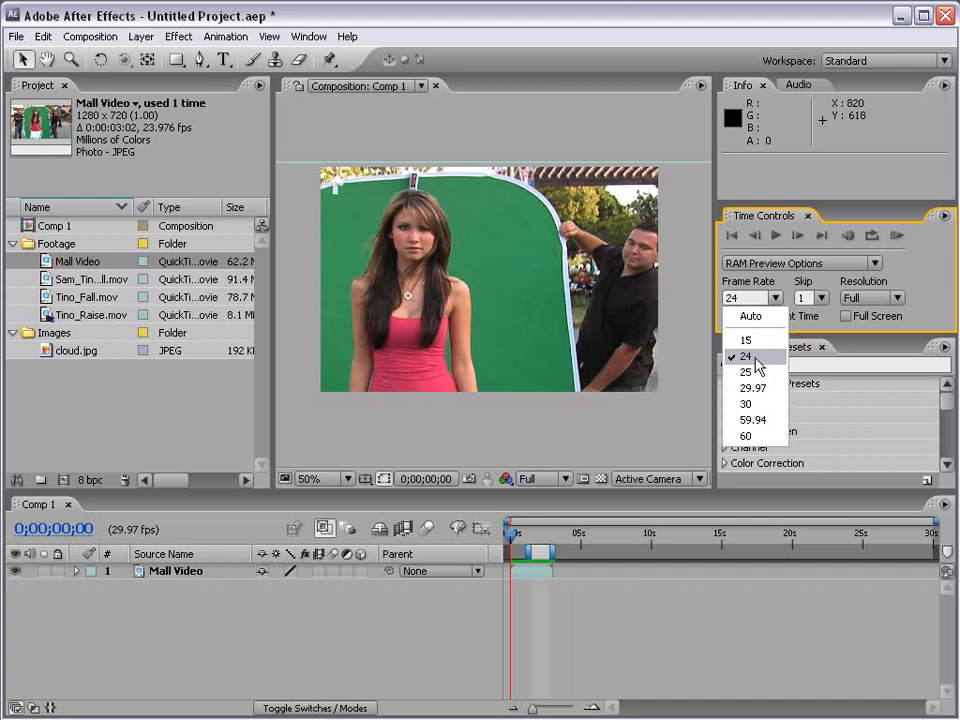
click(746, 356)
click(821, 297)
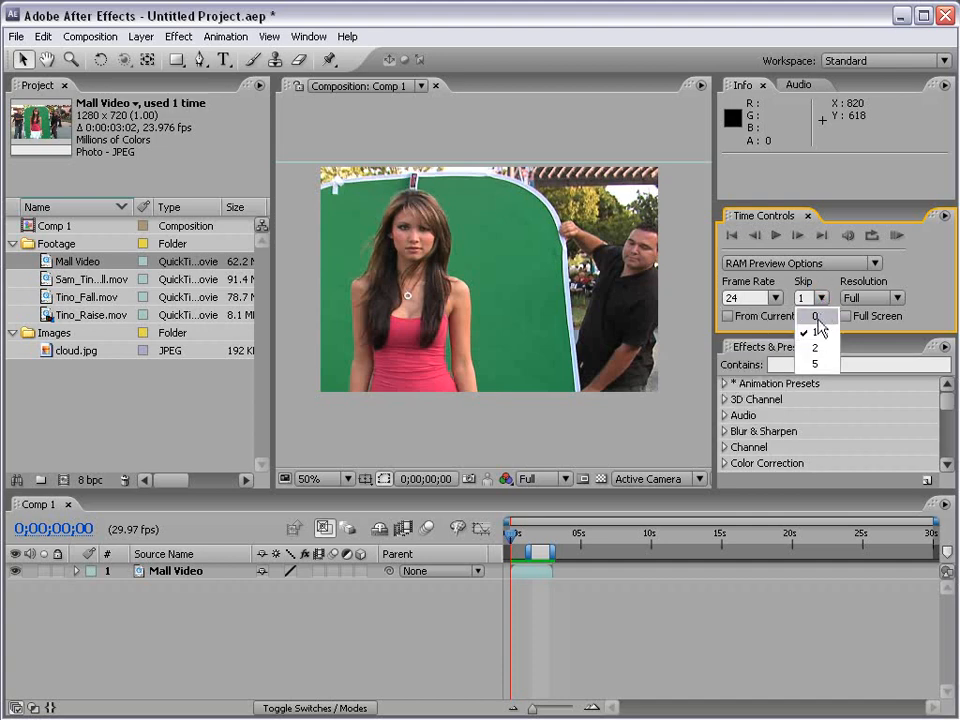
click(816, 316)
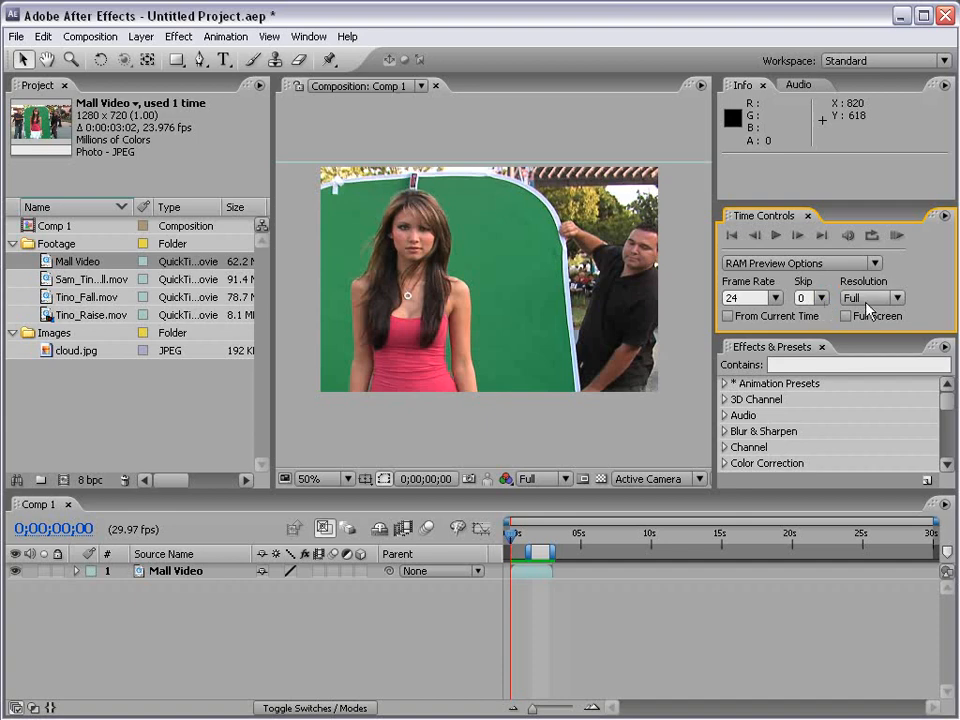
- Set the RAM preview resolution to Quarter and preview the work area
click(896, 297)
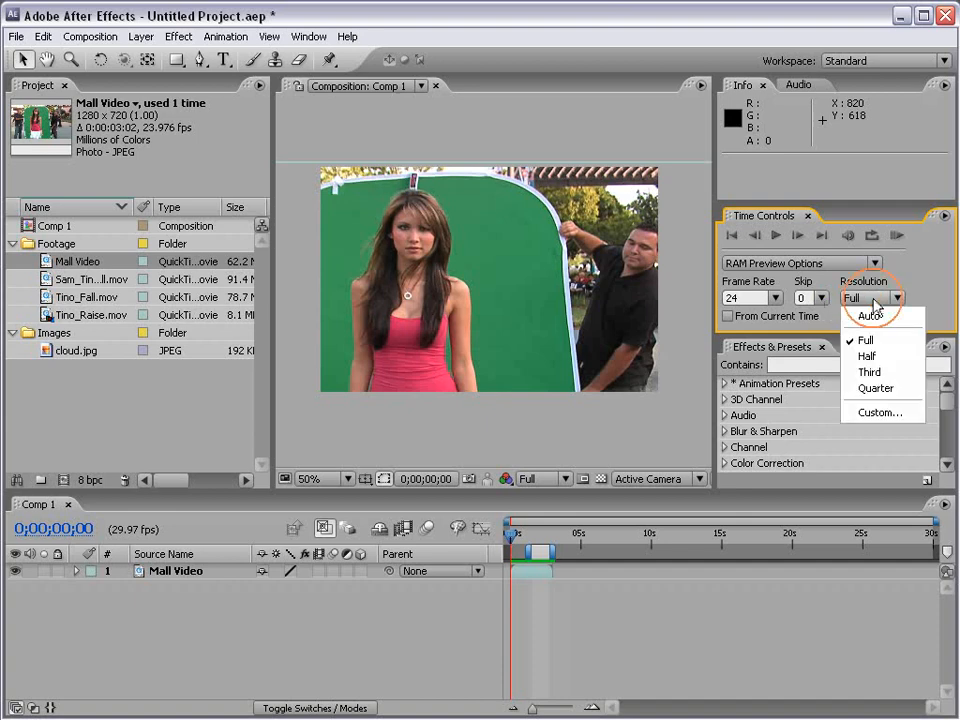
click(894, 357)
click(896, 297)
click(880, 388)
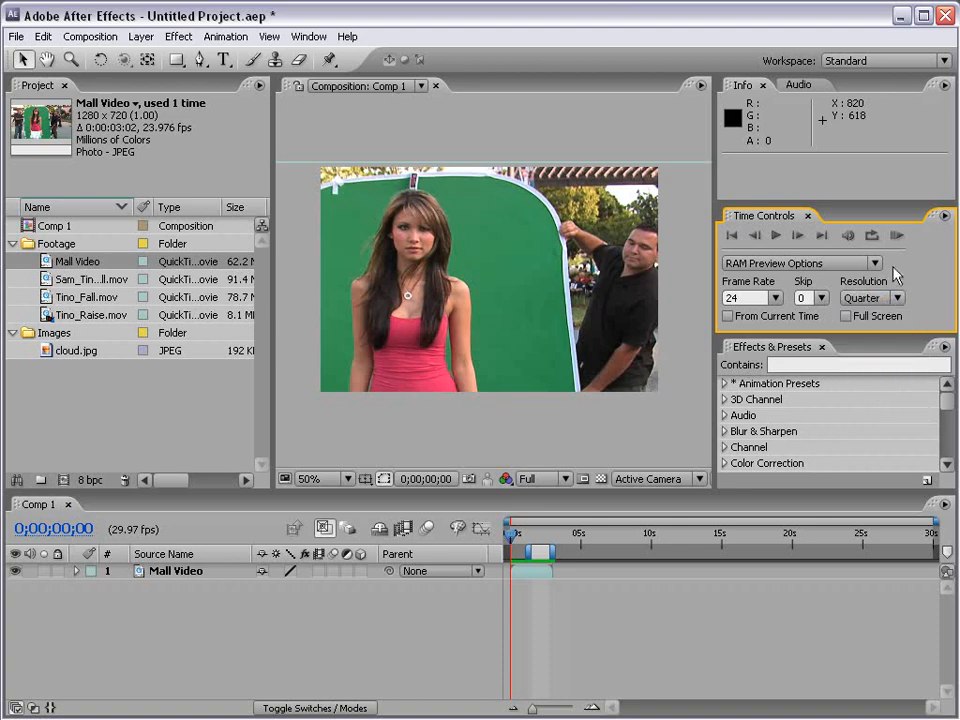
click(896, 236)
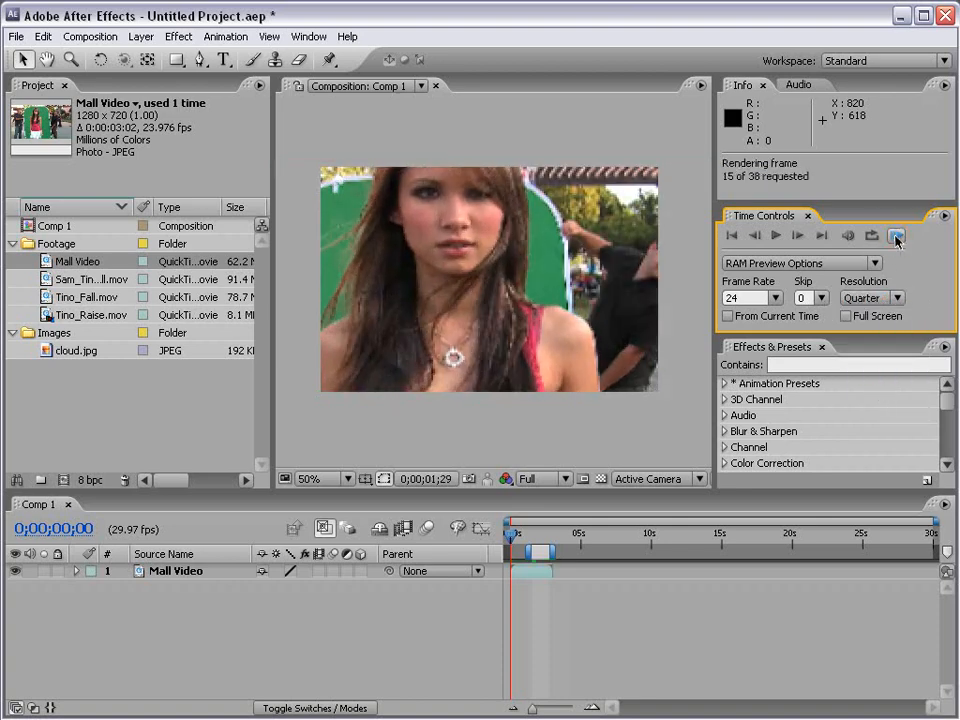
click(939, 273)
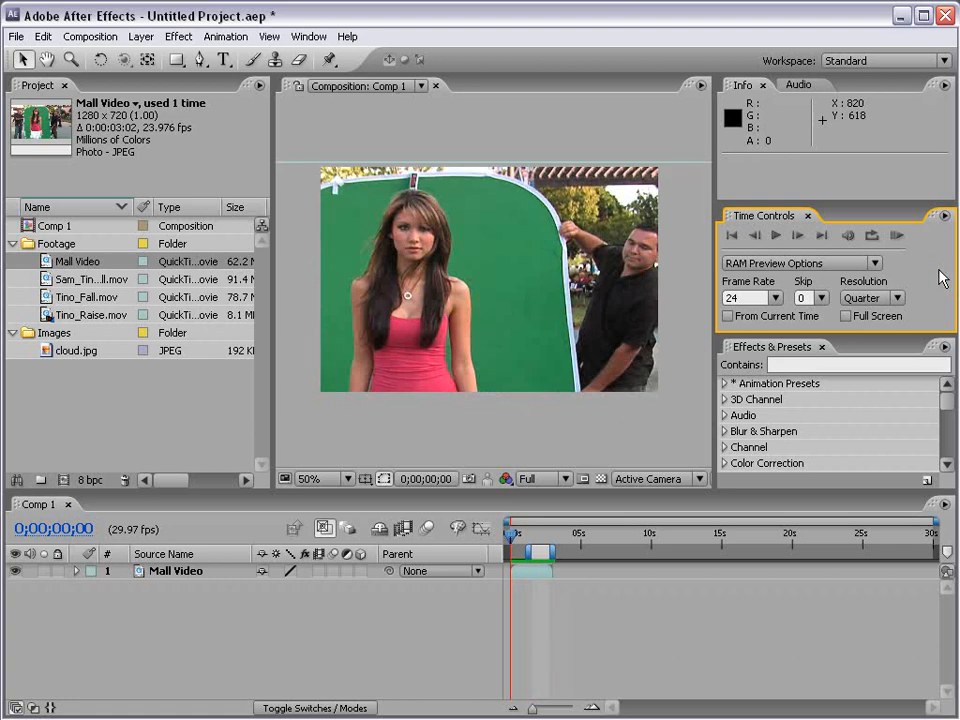
- Set the RAM preview resolution to Auto and the Comp 1 display resolution to Half
click(898, 297)
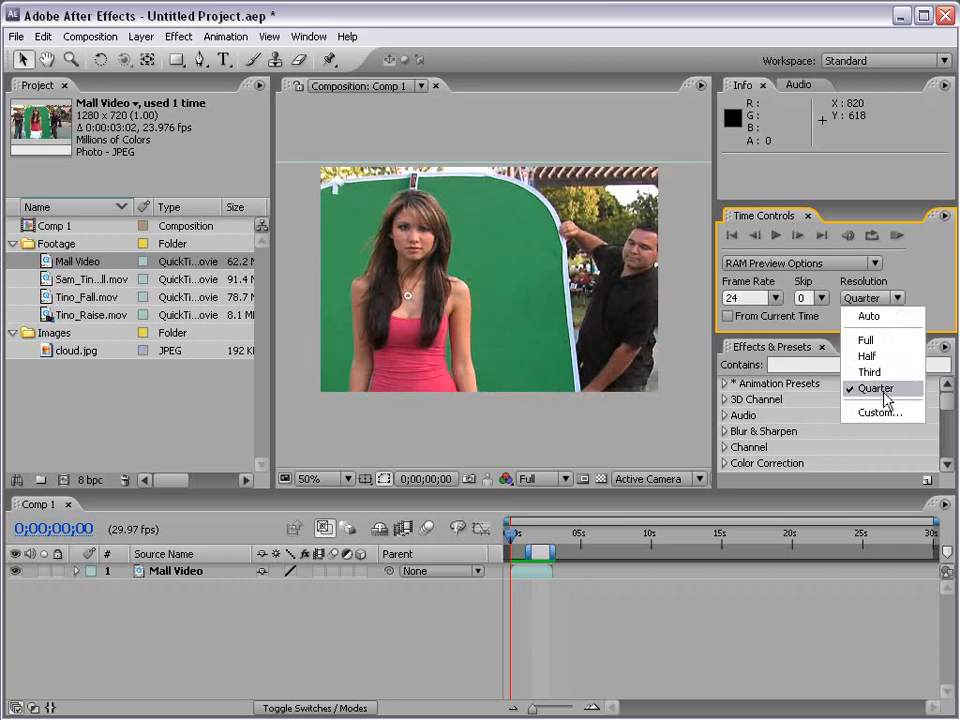
click(878, 318)
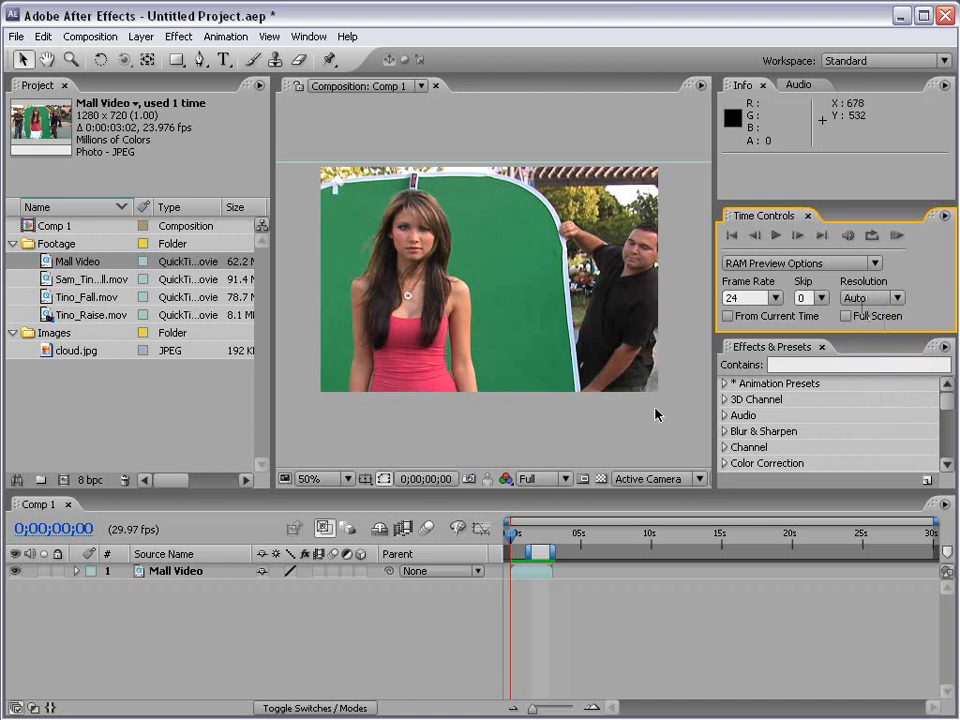
click(530, 479)
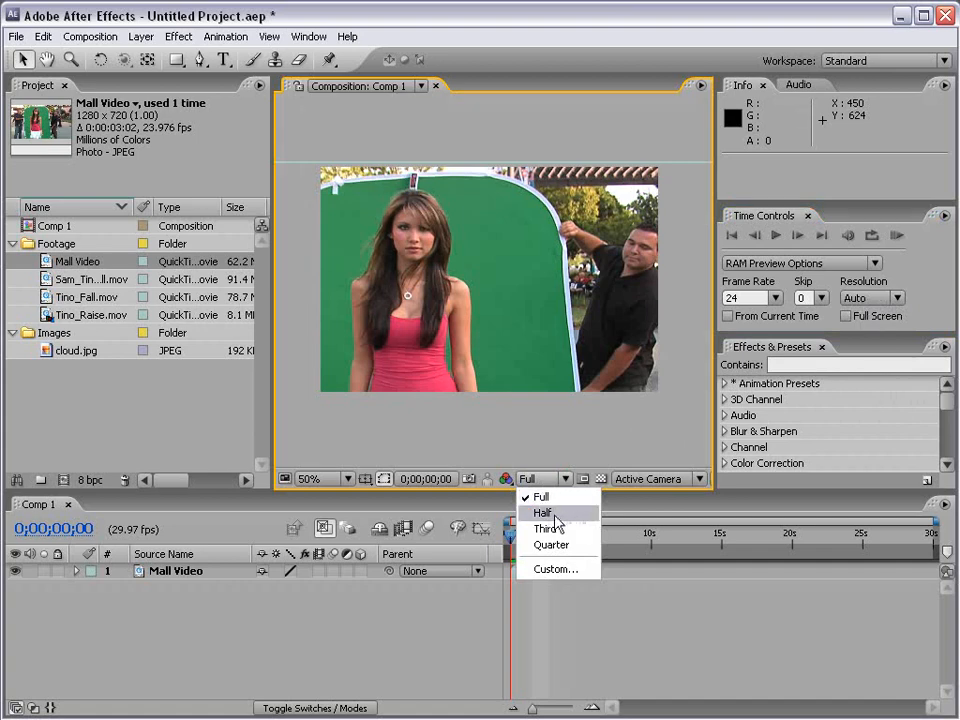
click(543, 514)
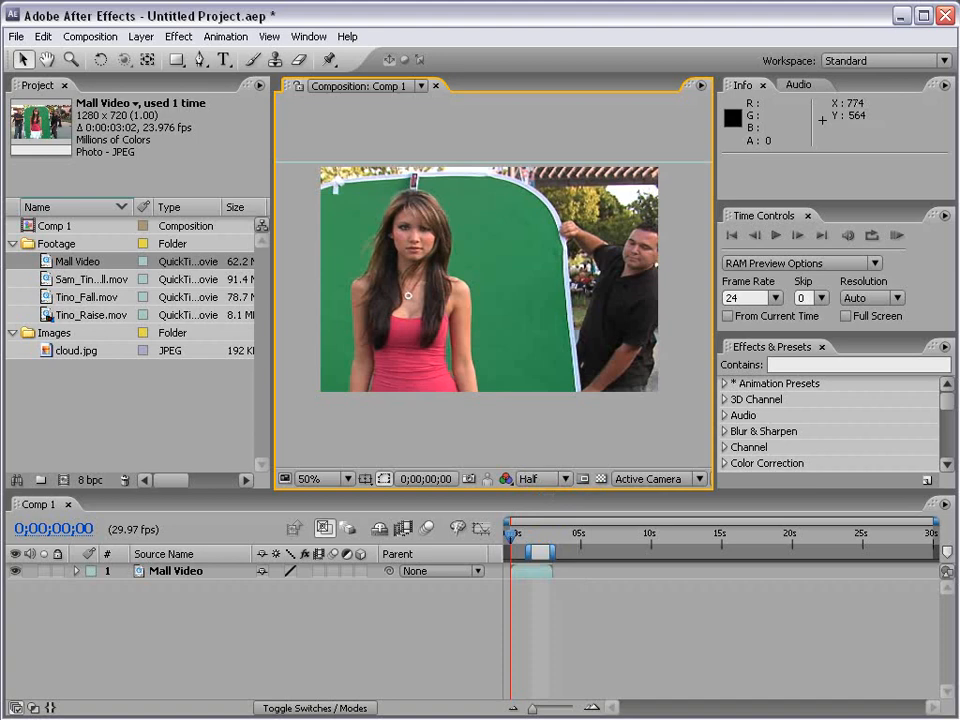
- Cycle the playback loop setting back to looping, RAM preview the work area at the composition's resolution, and stop playback
click(846, 238)
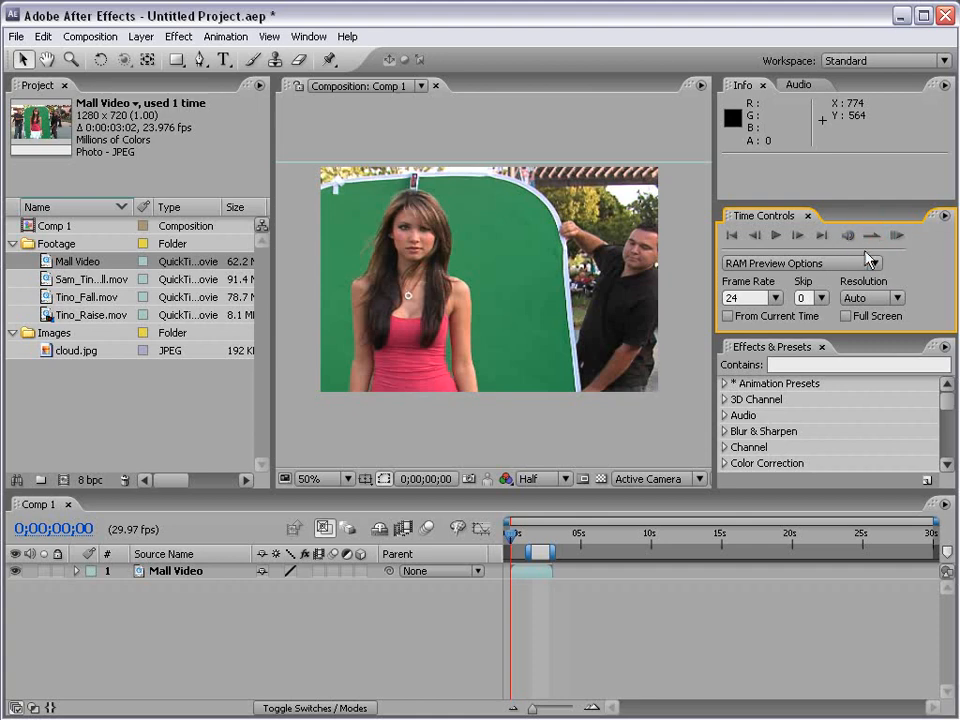
click(877, 237)
key(KP_0)
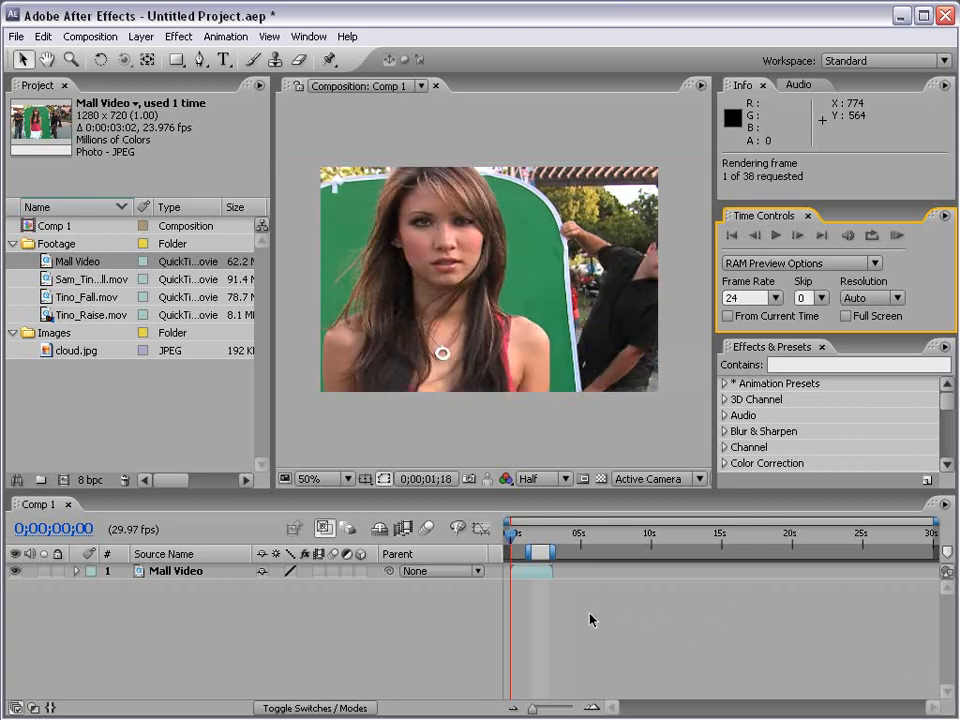
key(space)
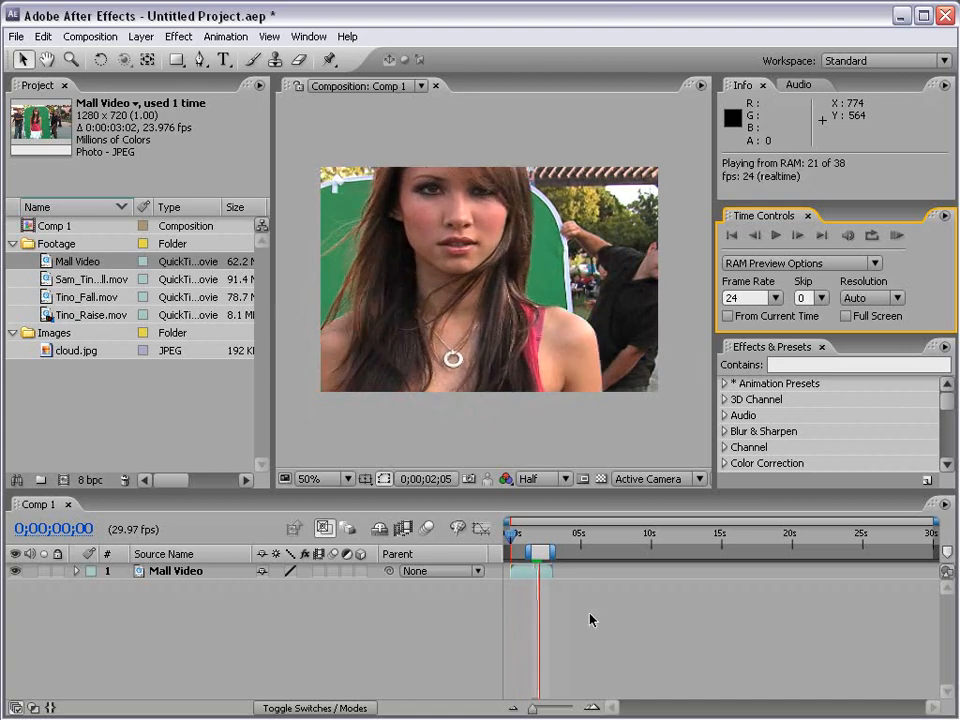
key(space)
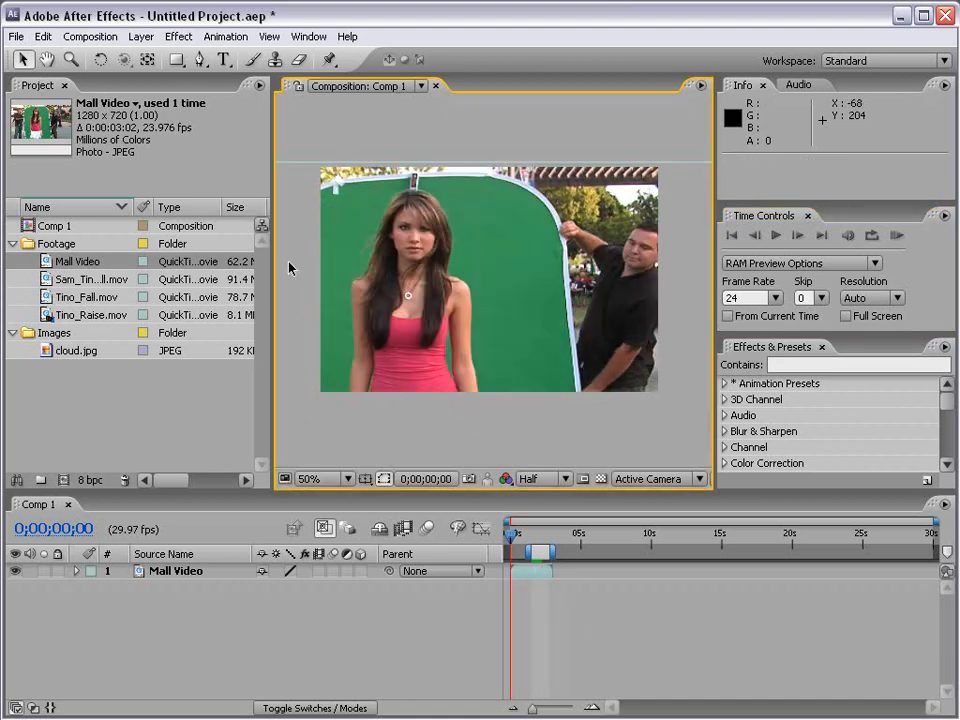
- Compare the composition view at 100%, 50% and 25% magnification, zoom in and out, and return to 50%
click(318, 478)
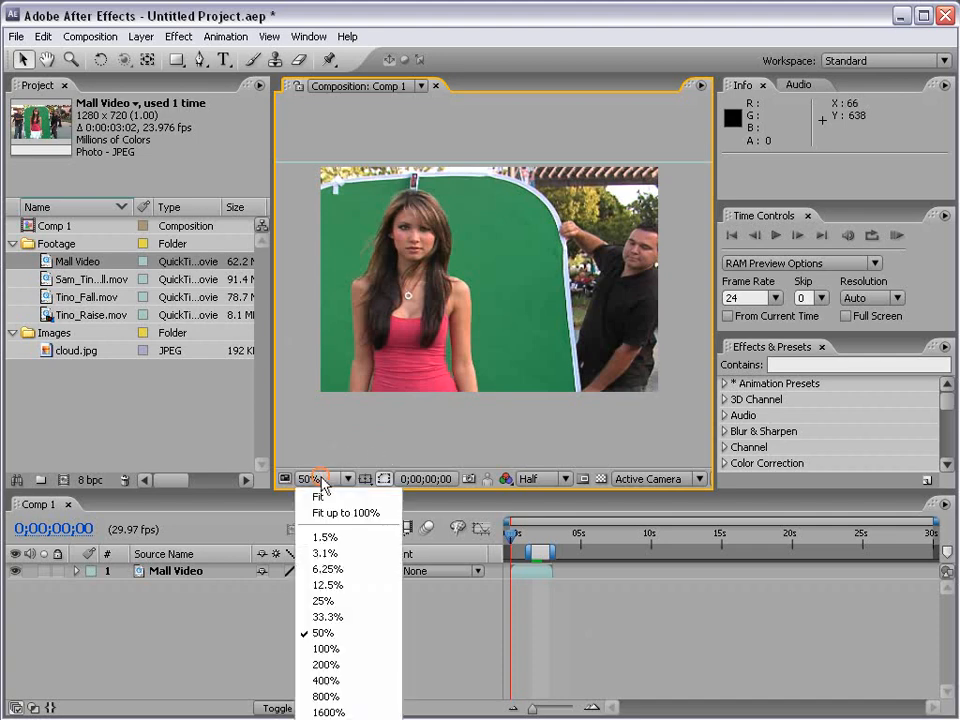
click(370, 647)
click(316, 480)
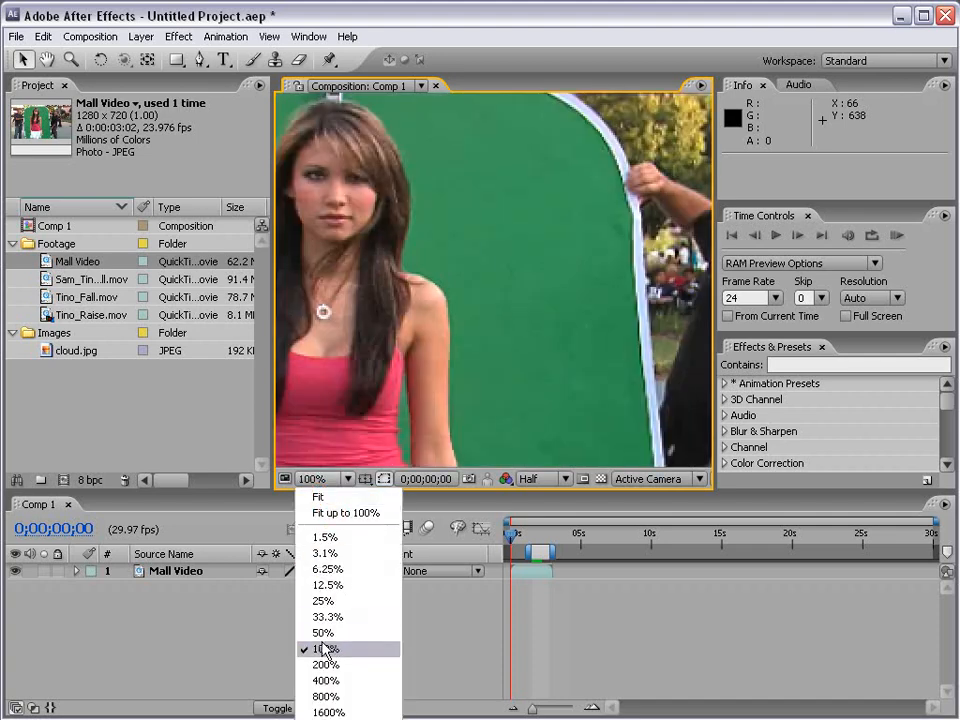
click(320, 632)
key(comma)
key(comma)
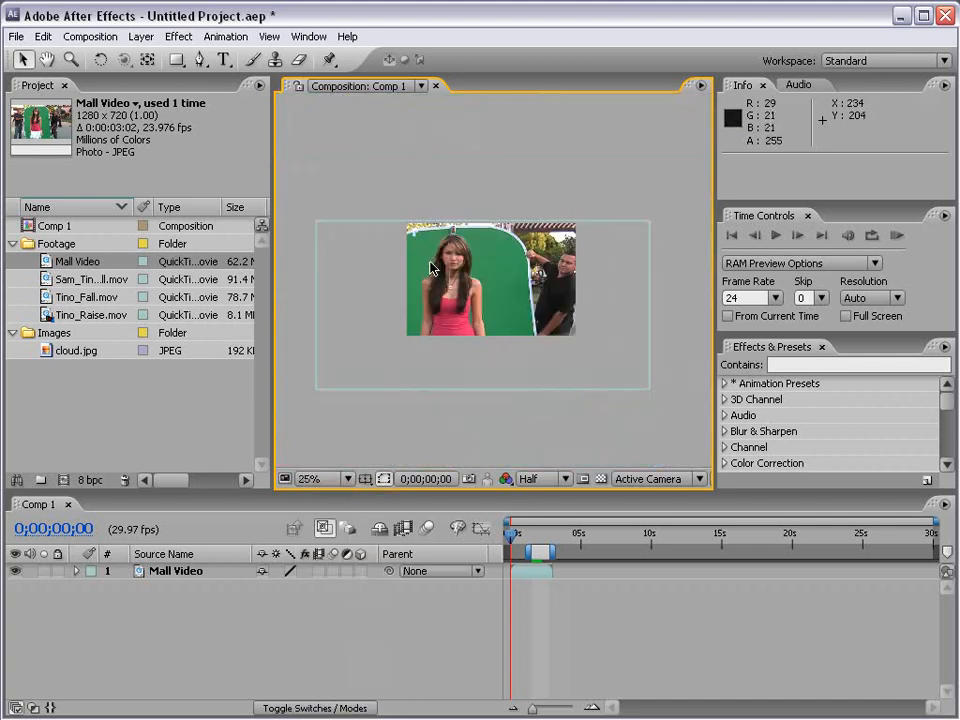
key(period)
key(period)
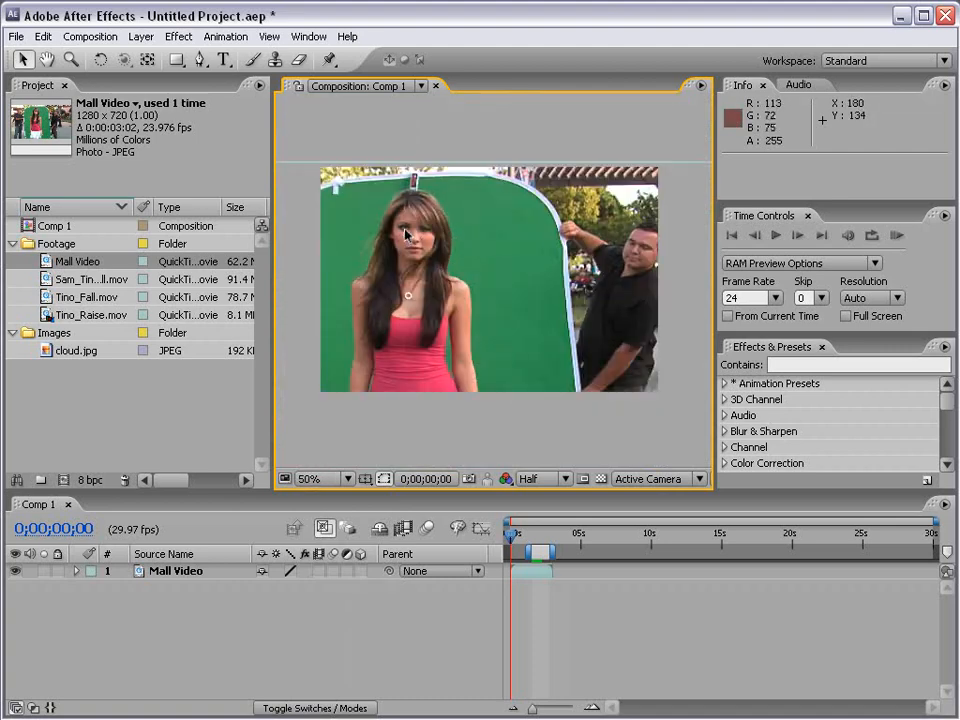
scroll(405, 234, up, 6)
scroll(405, 234, down, 6)
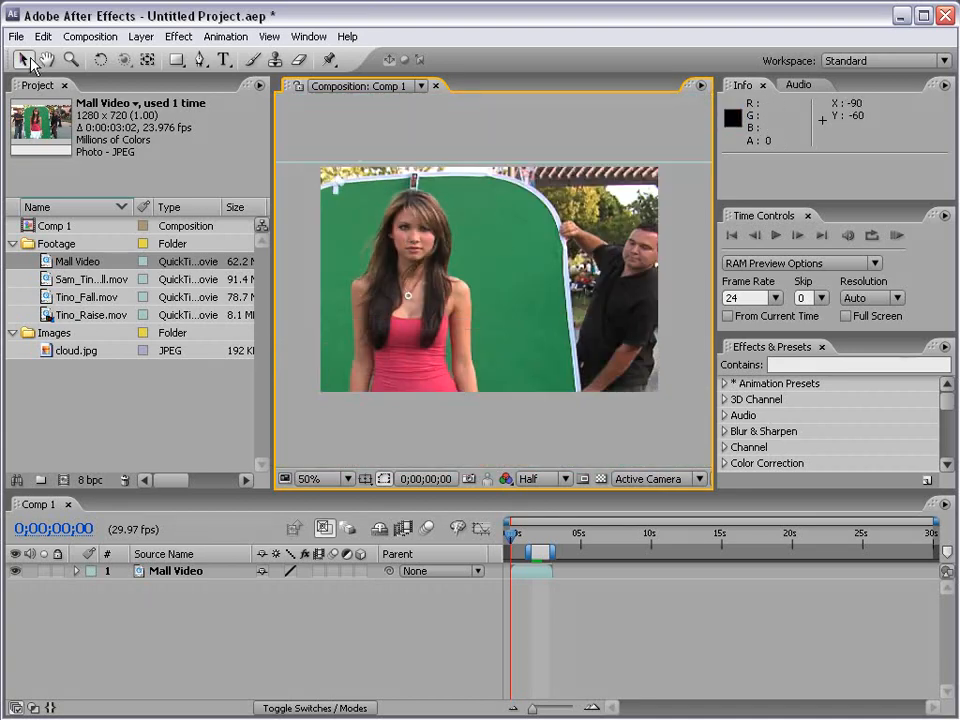
- Check the available workspaces, enlarge the Time Controls panel downward into Effects & Presets, and slightly widen the Composition panel
click(864, 60)
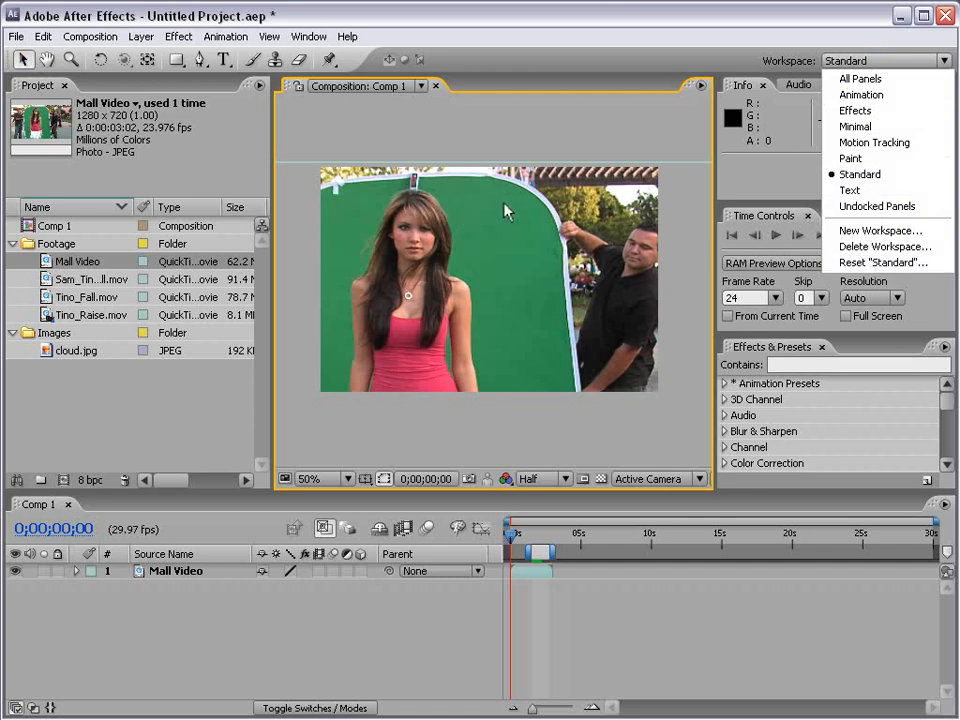
click(497, 10)
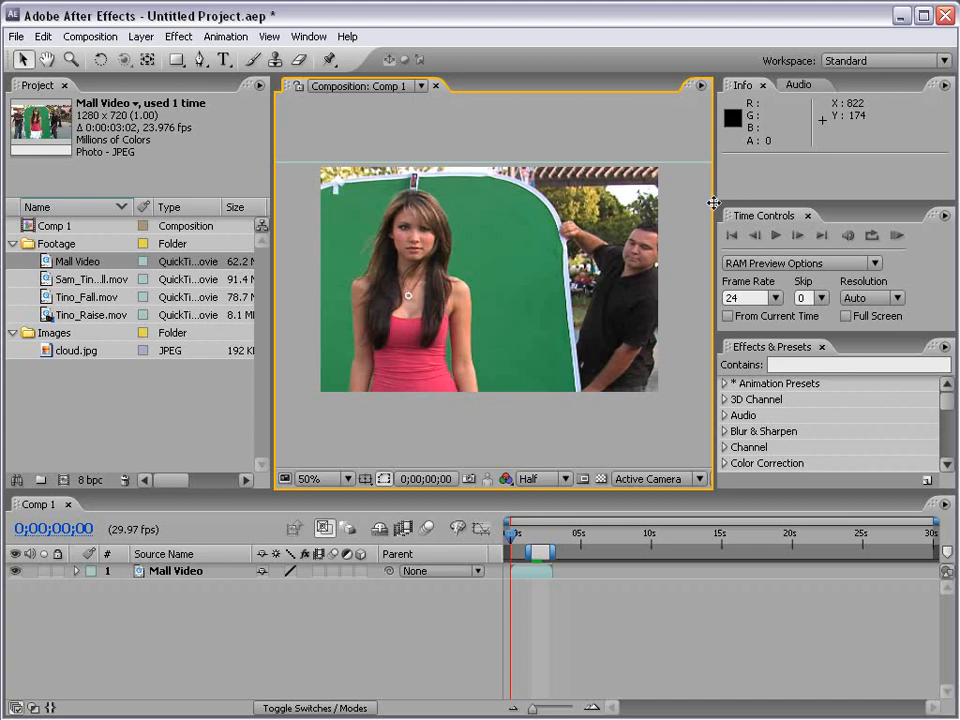
drag(737, 200, 737, 166)
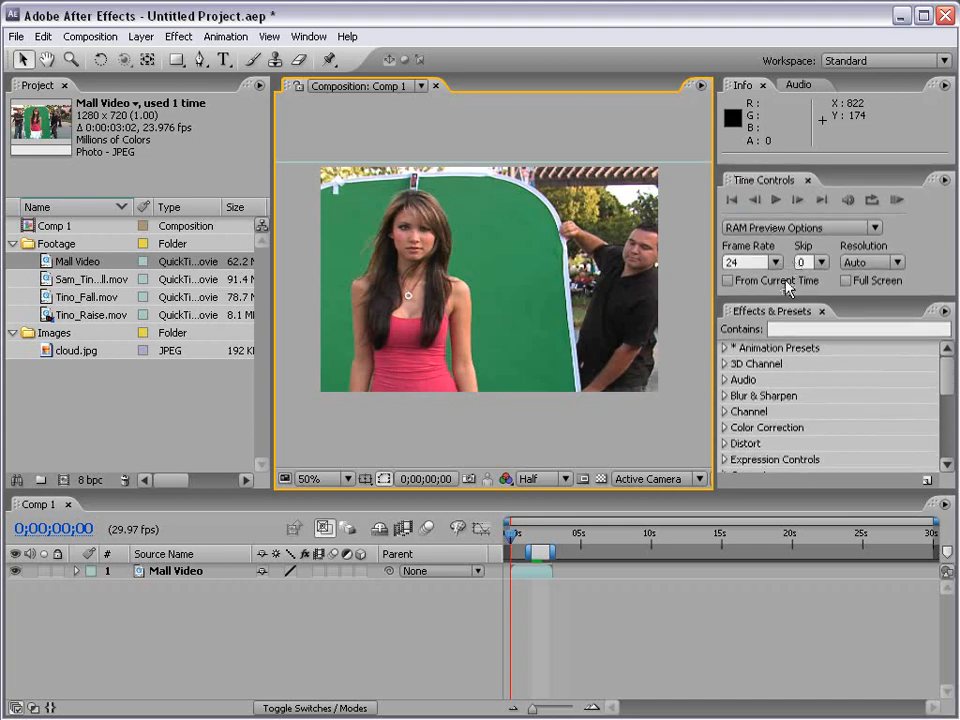
drag(783, 295, 782, 352)
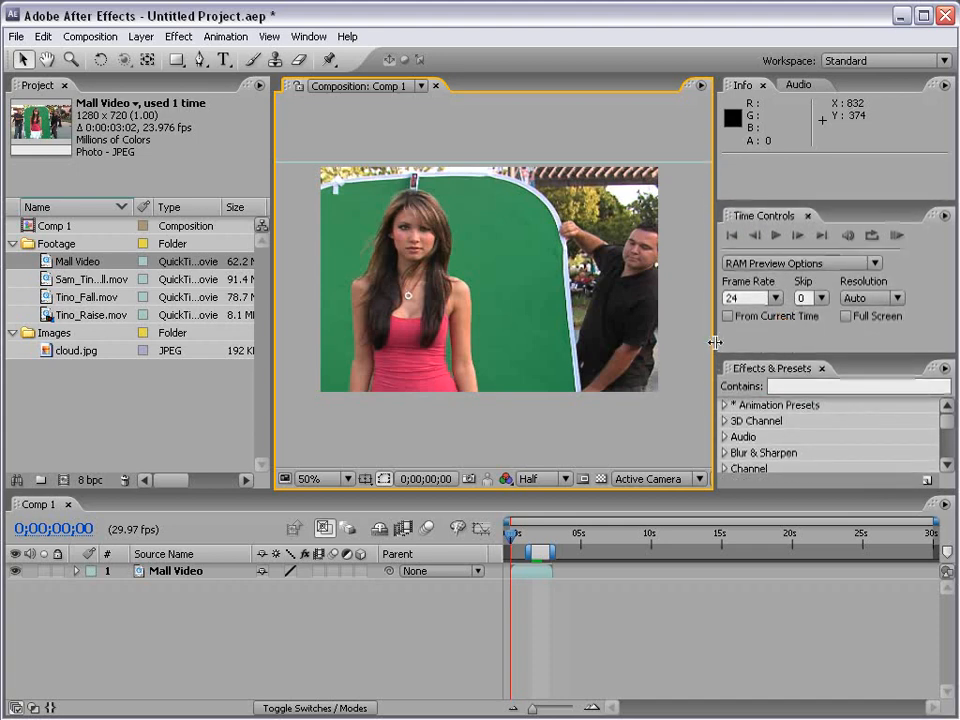
mouse_move(717, 342)
mouse_down()
mouse_move(745, 342)
mouse_move(724, 342)
mouse_up()
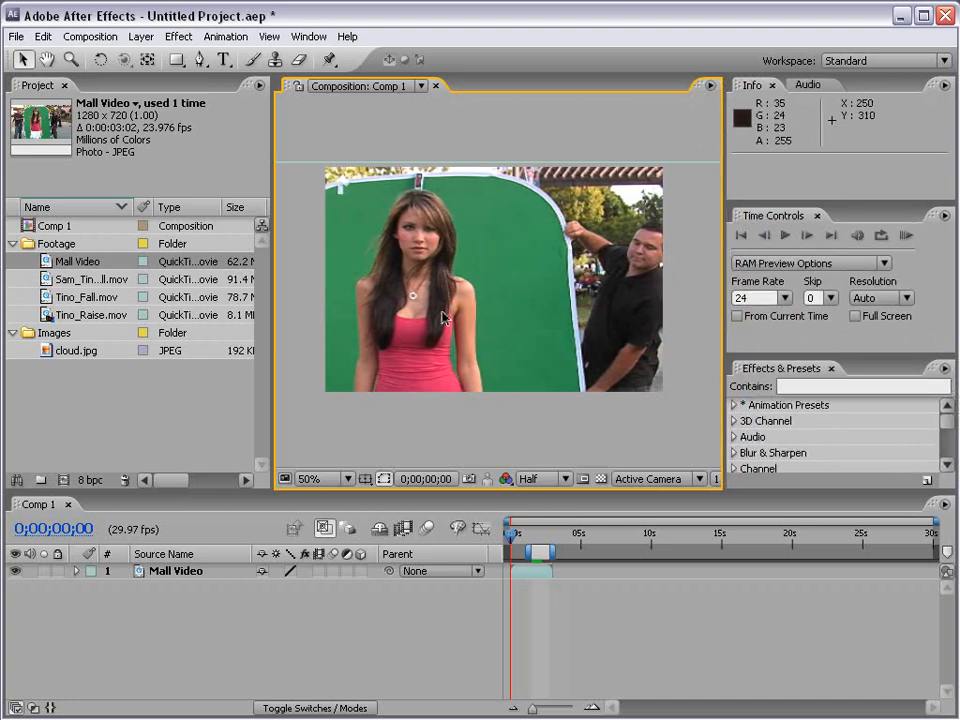
- Maximize and restore the Composition, Project and Timeline panels one after another
key(grave)
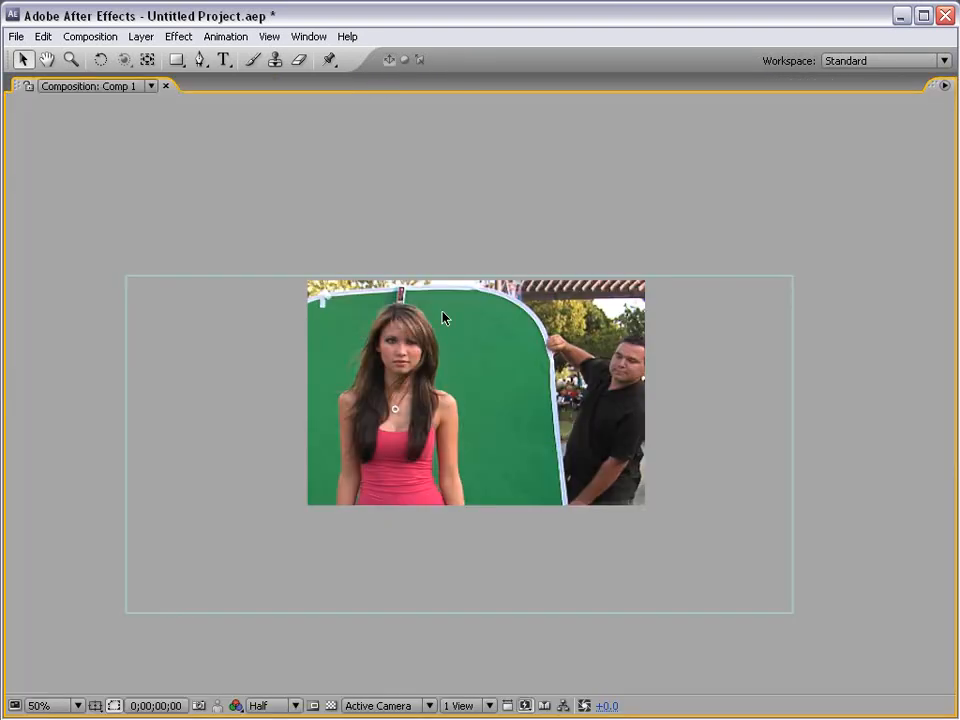
key(grave)
key(grave)
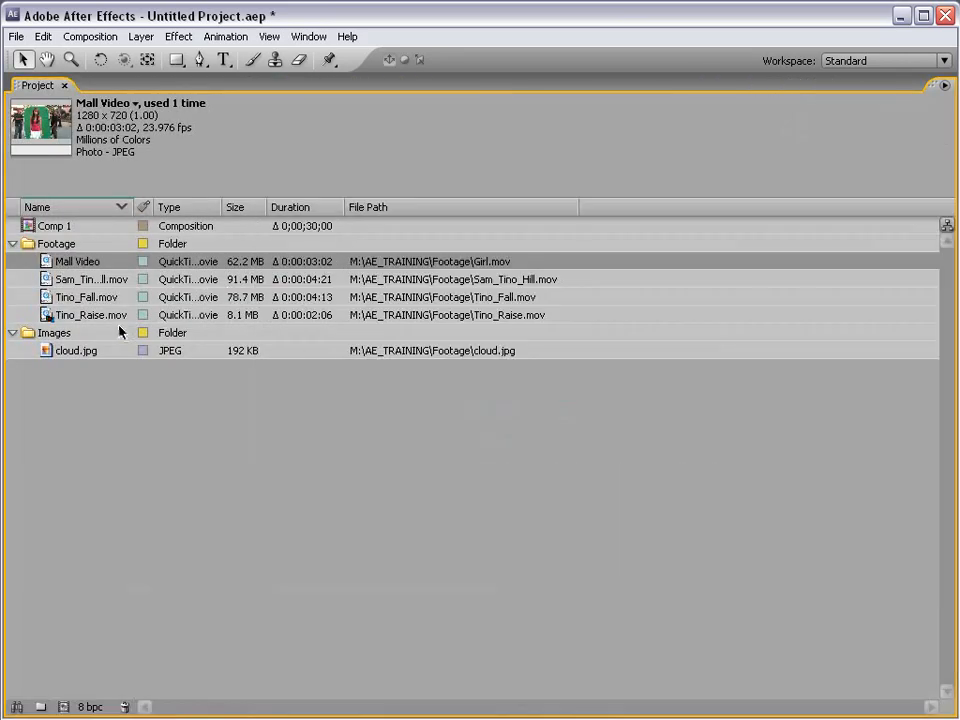
key(grave)
key(grave)
key(grave)
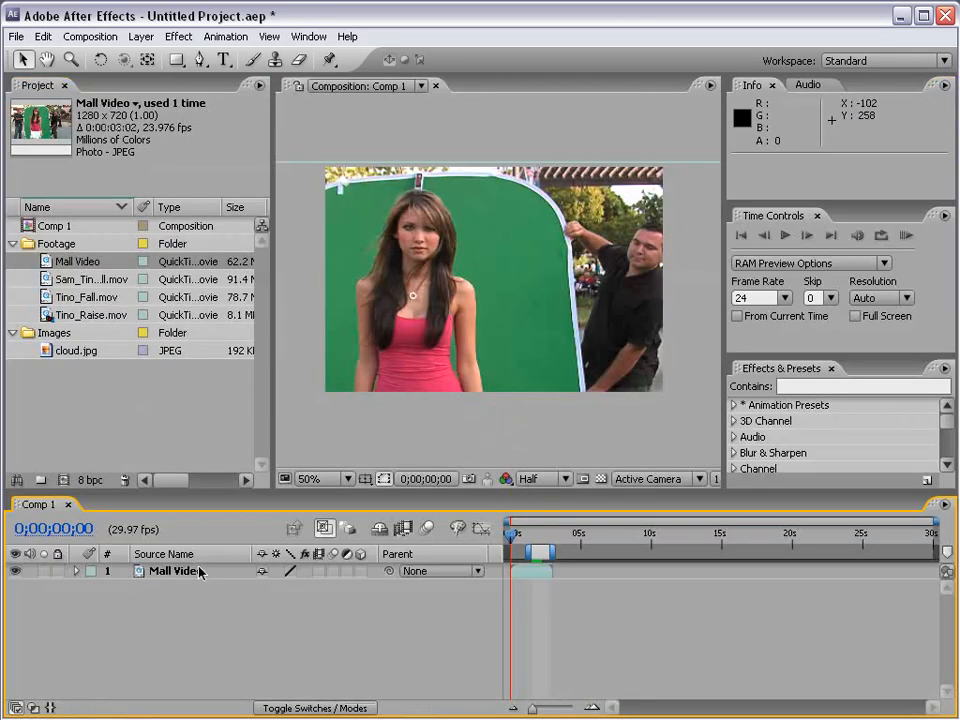
key(grave)
key(grave)
- Maximize the Composition panel, inspect the frame at 100% magnification, and restore the panel layout
key(grave)
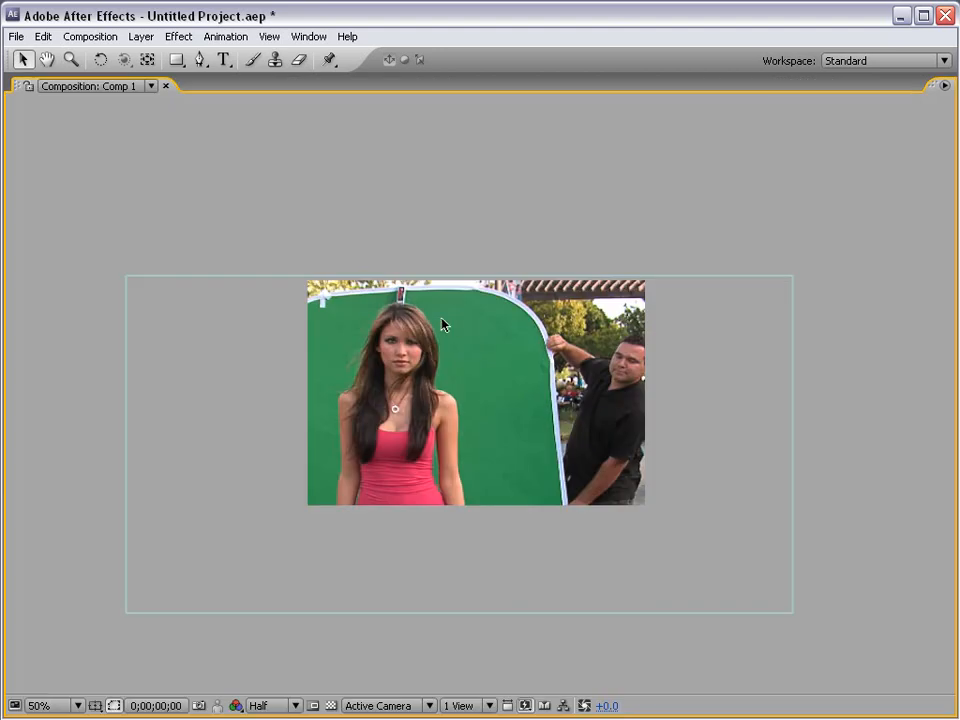
scroll(465, 360, up, 1)
key(space)
drag(438, 454, 450, 435)
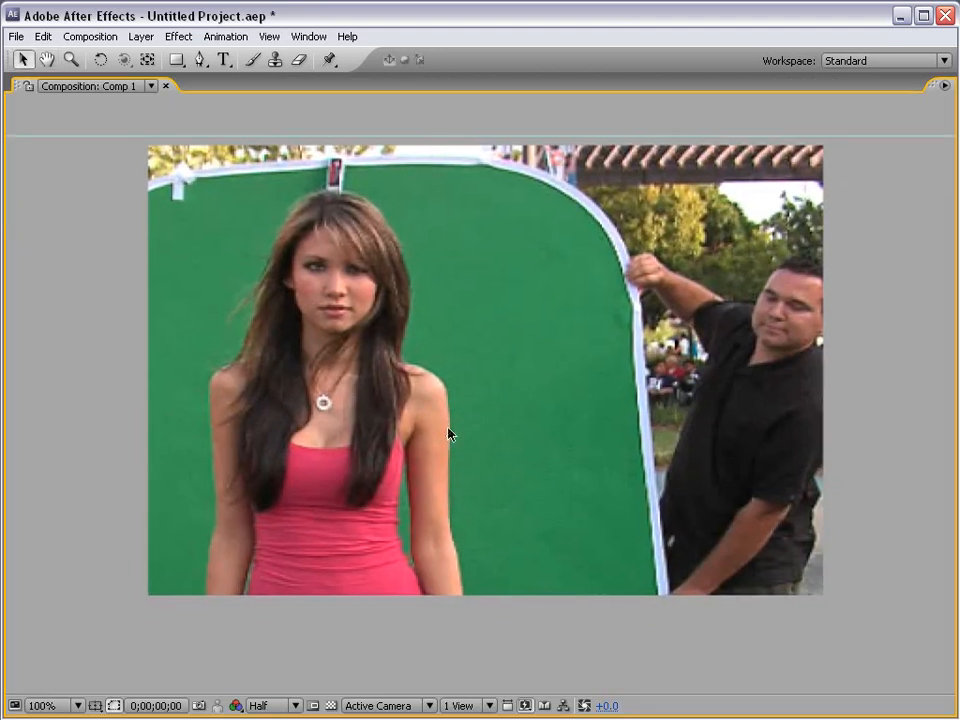
key(grave)
- Inspect the Mall Video frame with the Hand tool at magnifications up to 200%, and return to the Selection tool at 50%
scroll(445, 325, down, 1)
key(space)
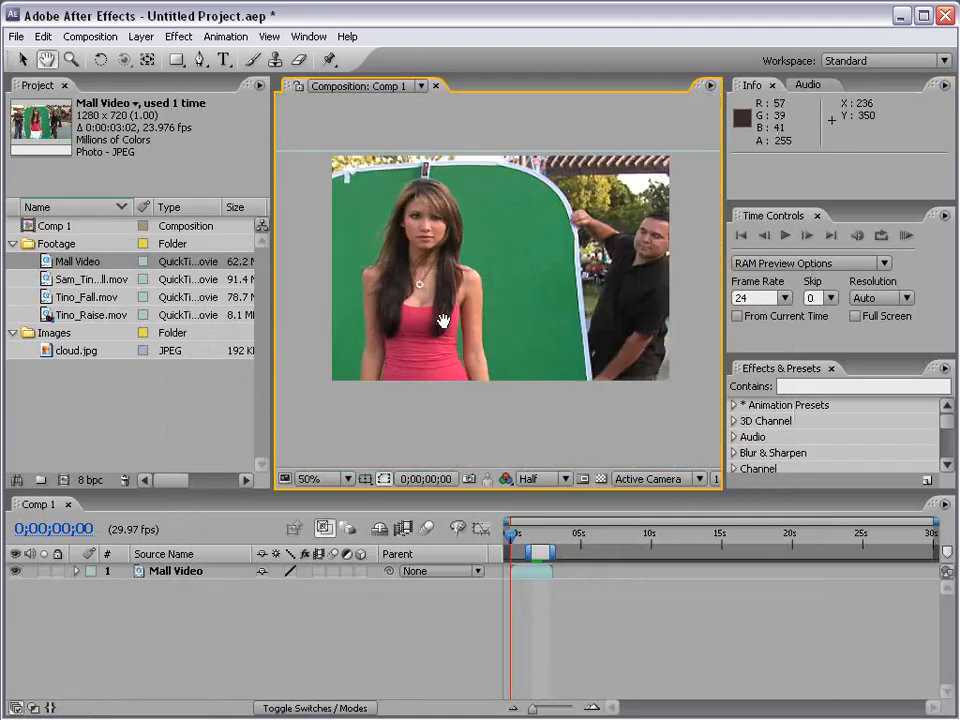
drag(584, 292, 531, 321)
drag(313, 395, 397, 362)
scroll(469, 302, up, 2)
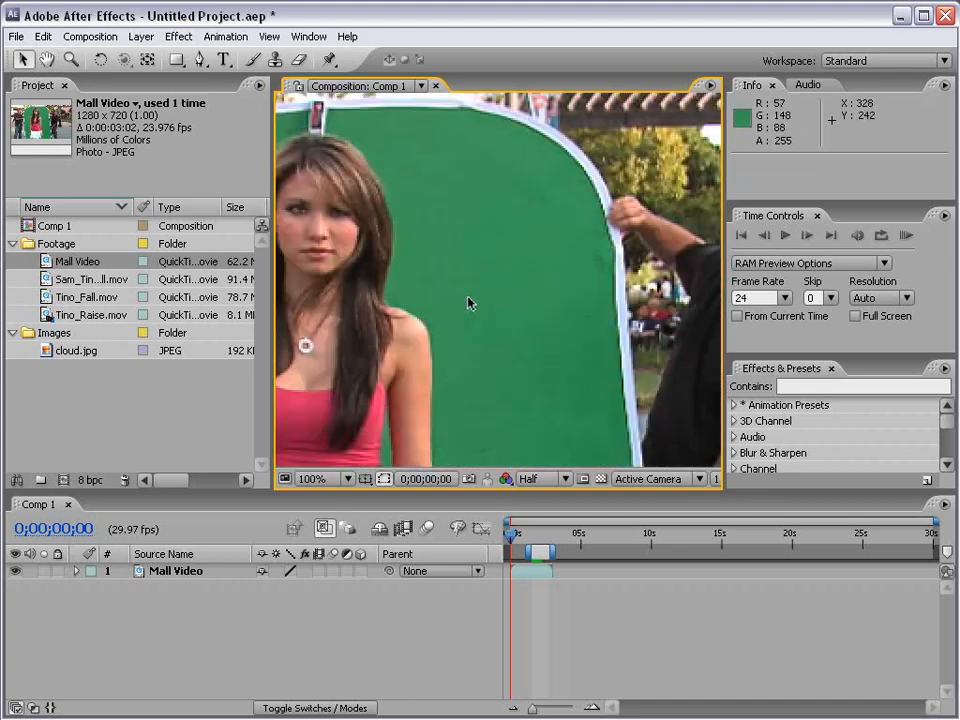
drag(652, 186, 474, 214)
drag(594, 221, 371, 201)
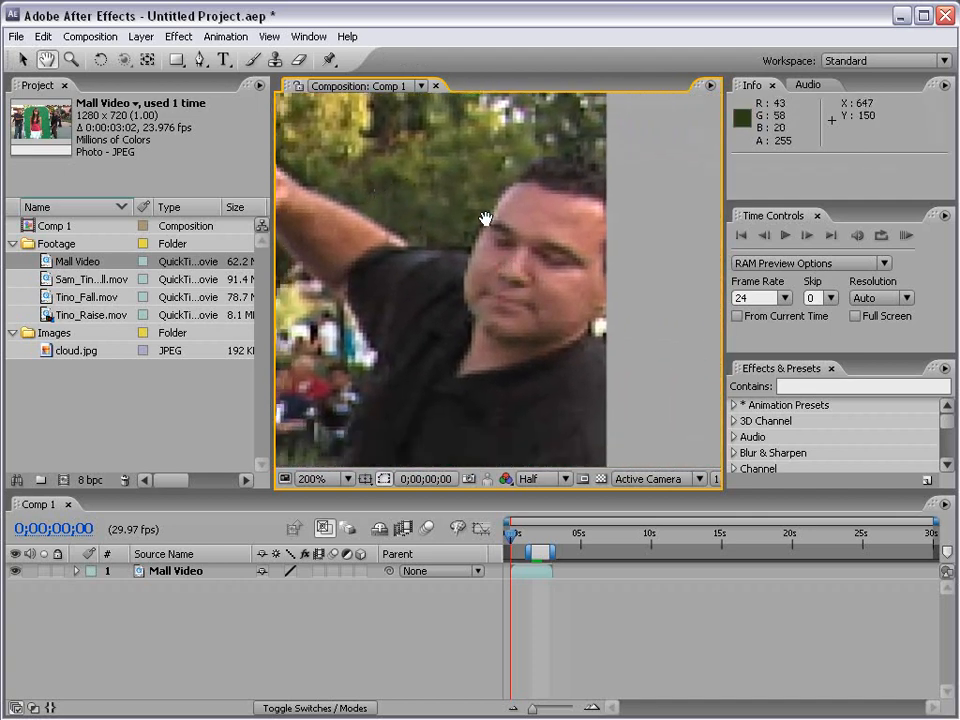
key(v)
scroll(470, 283, down, 2)
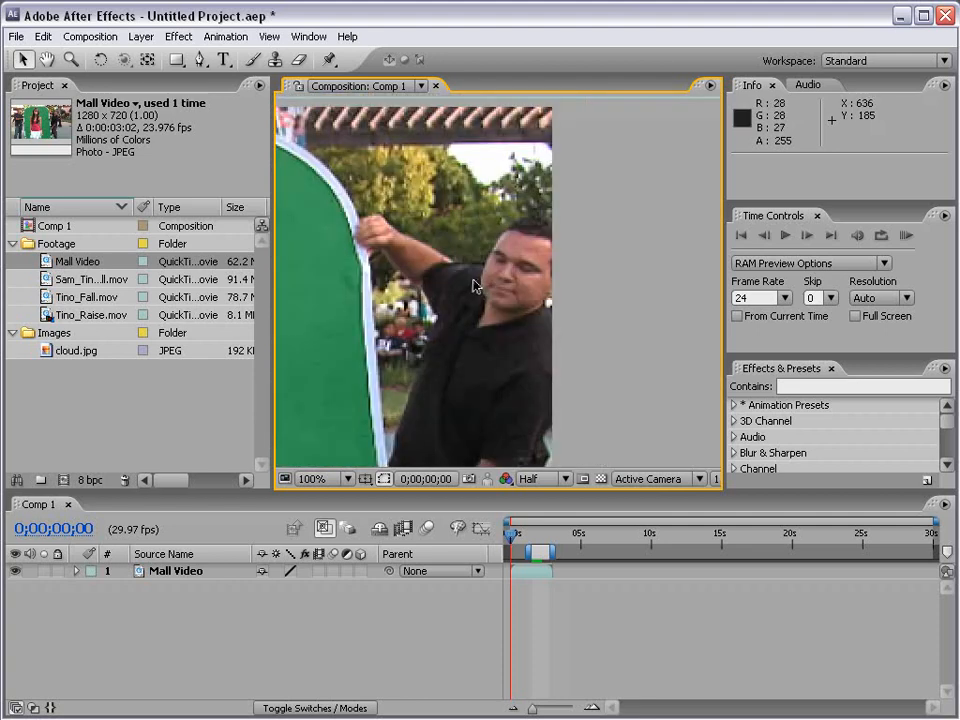
key(h)
drag(452, 338, 497, 313)
key(v)
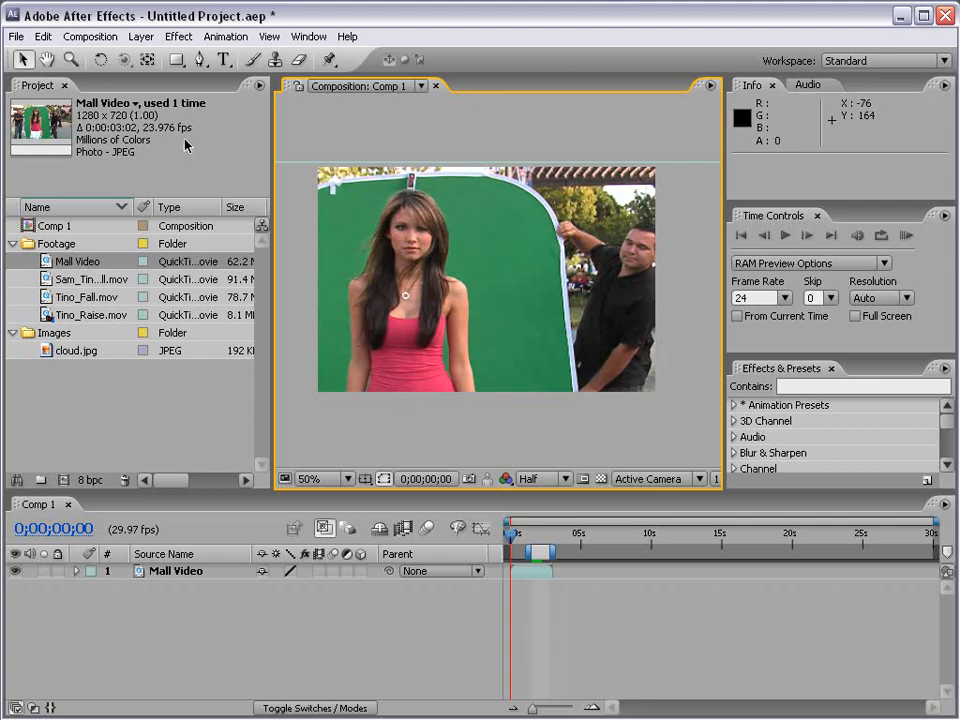
- Review the Composition Settings of Comp 1 and close them without changes
click(82, 33)
click(190, 80)
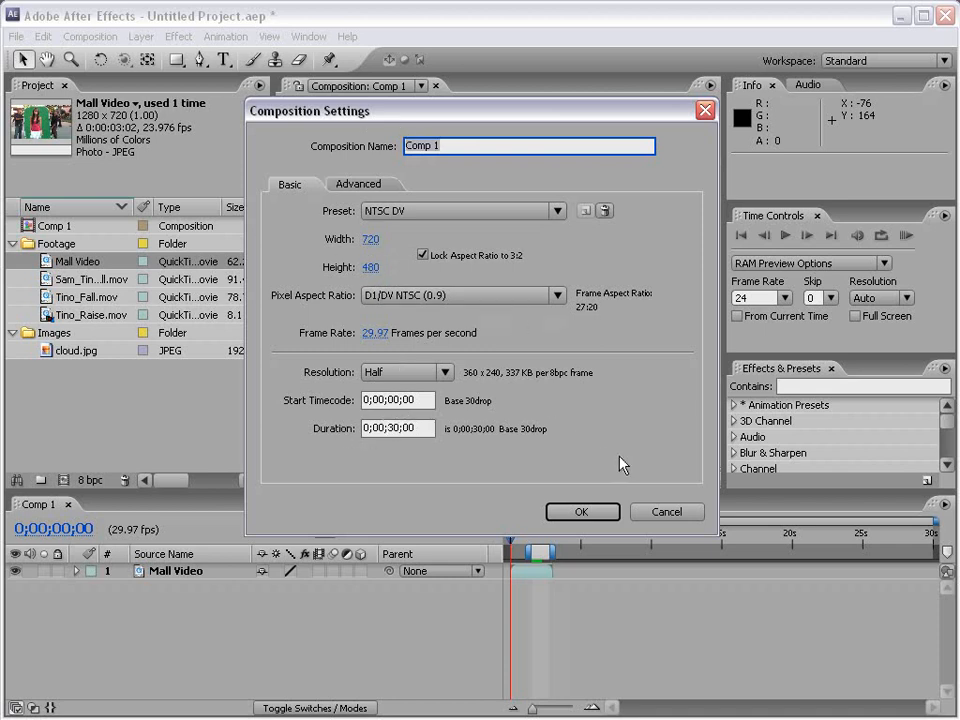
click(664, 512)
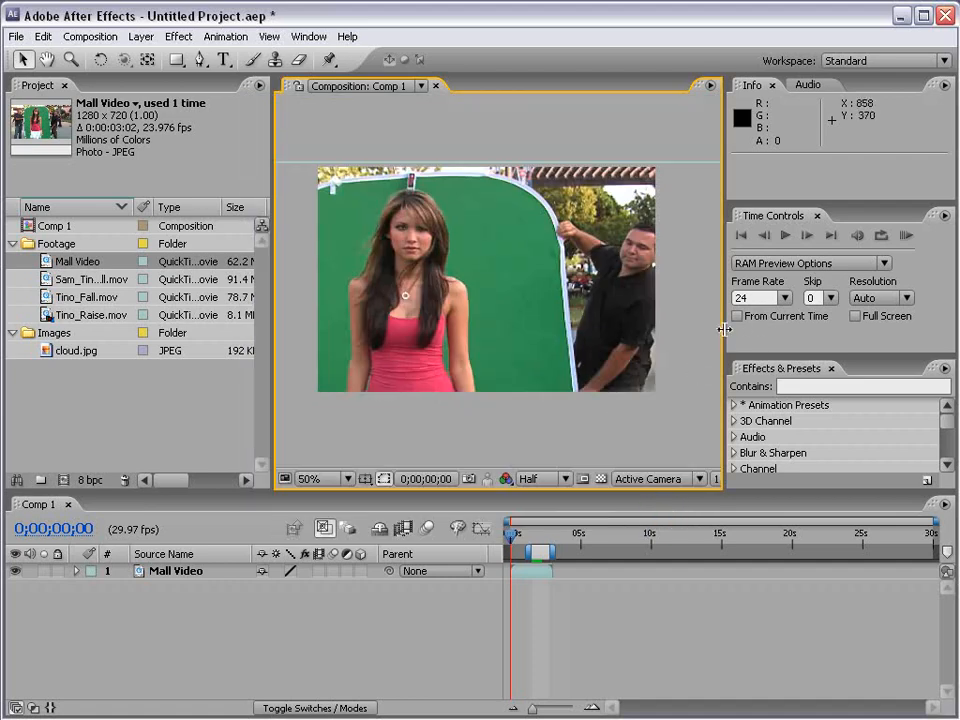
- Widen the Composition panel to expose all its view options and keep Fast Previews on Adaptive Resolution
drag(724, 328, 888, 329)
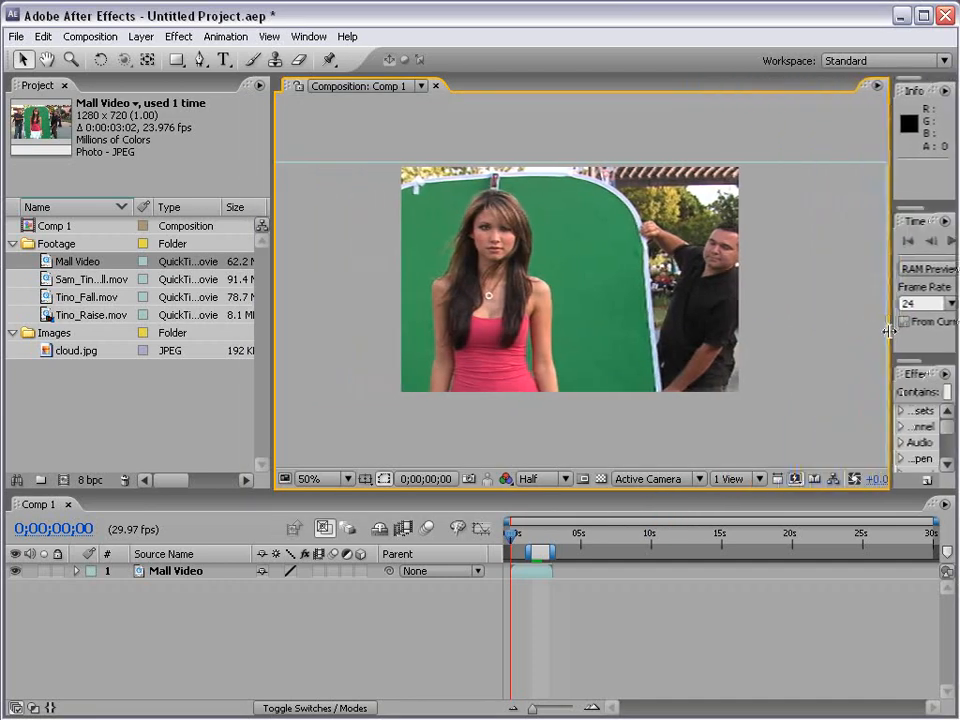
click(795, 479)
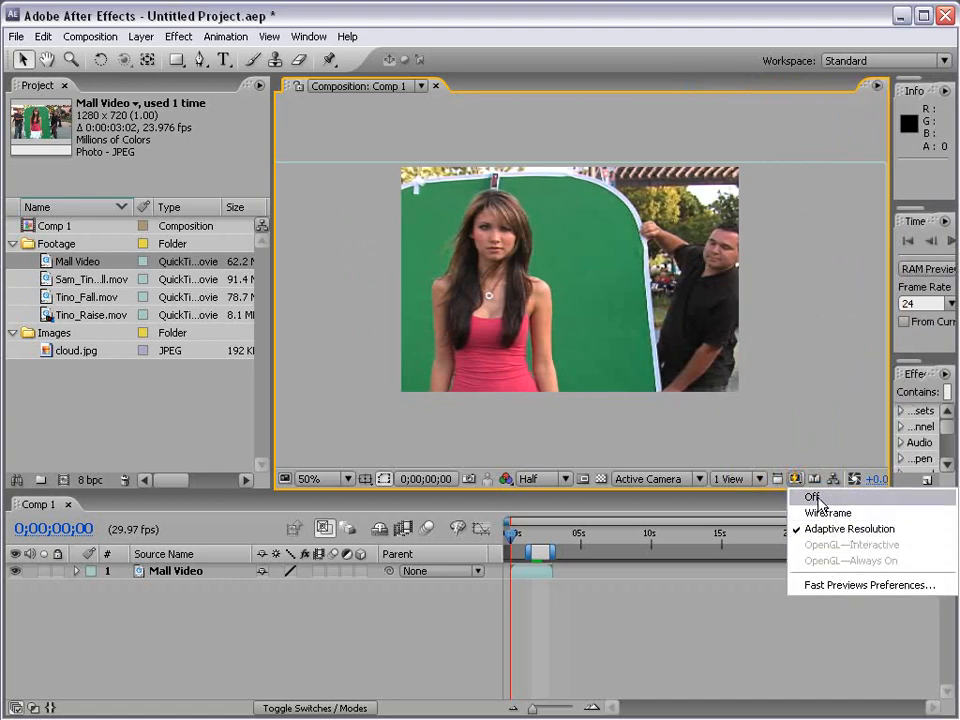
click(887, 537)
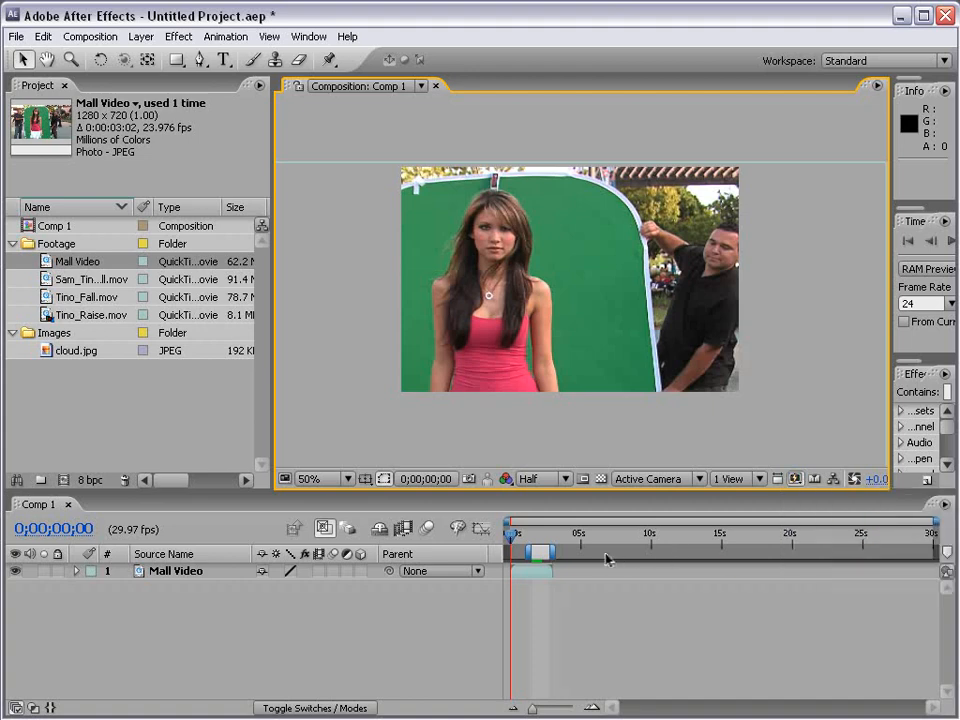
- Magnify the timeline around the work area and scrub the current time to 0;00;02;15
click(536, 536)
key(=)
key(=)
key(=)
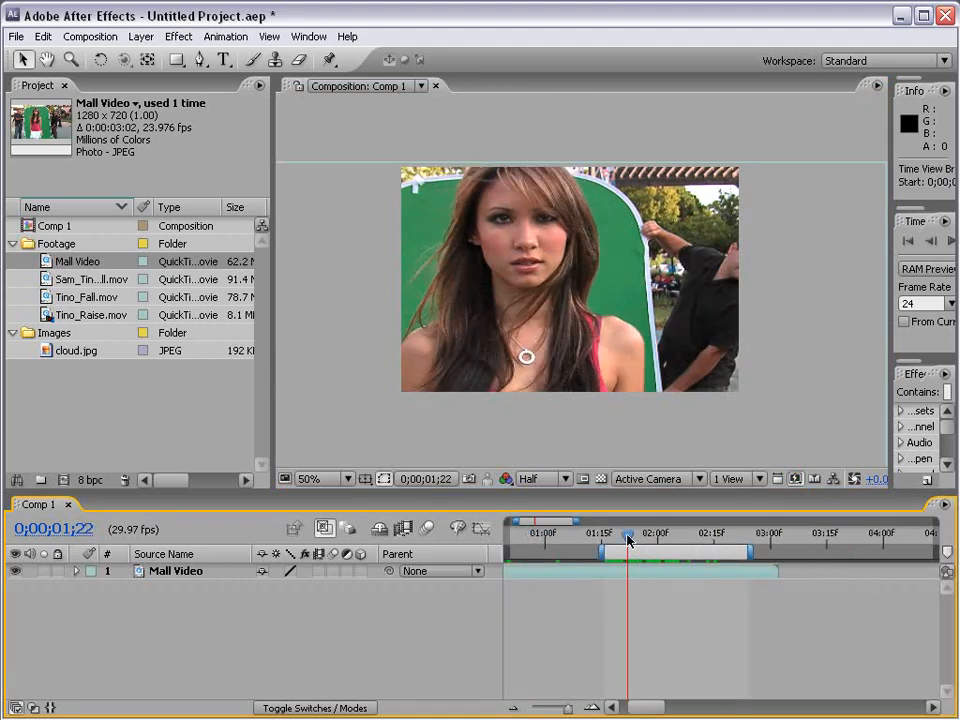
drag(627, 541, 715, 541)
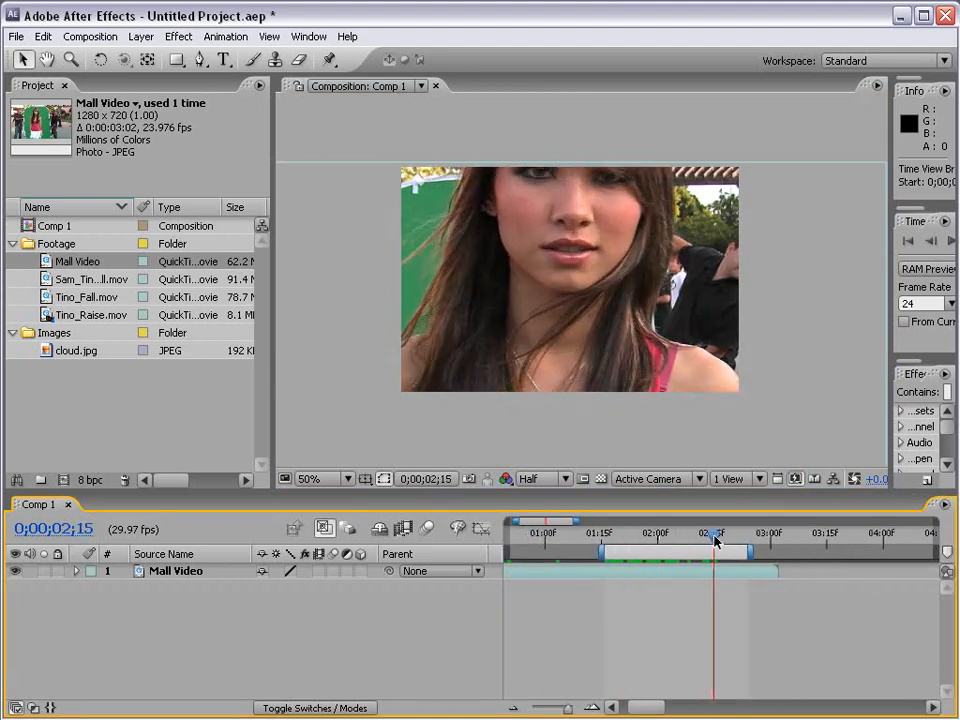
- Keep Fast Previews on Adaptive Resolution, and preview Comp 1 at Full resolution while scrubbing the current time to 0;00;01;26
click(795, 480)
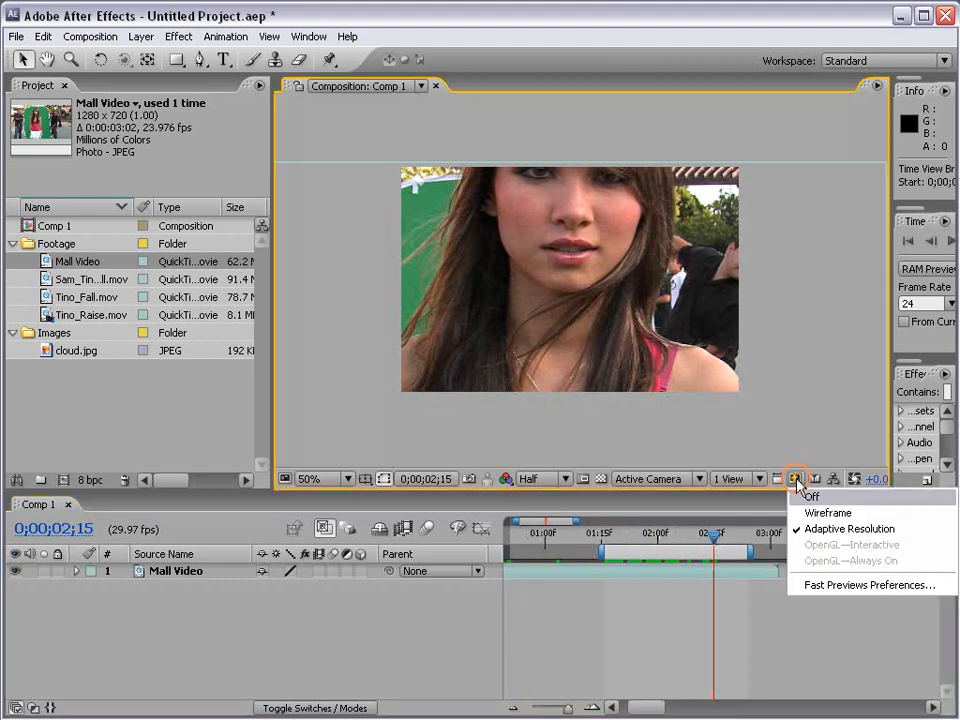
click(855, 531)
click(547, 483)
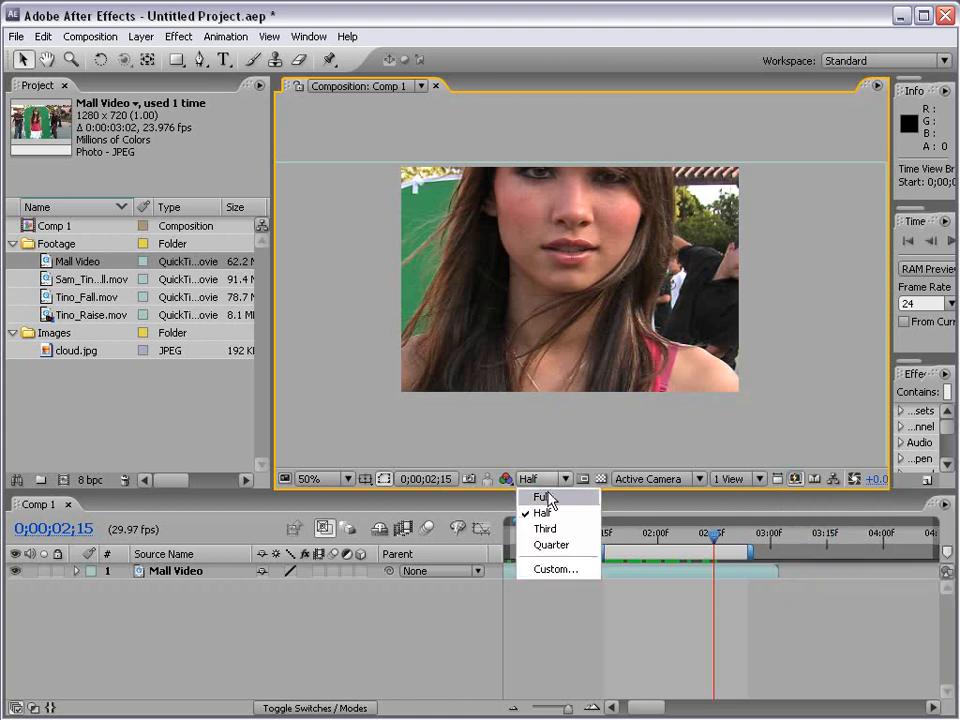
click(548, 496)
drag(708, 540, 643, 540)
- Try Quarter preview resolution, return to Half, and scrub to 0;00;02;11 with Fast Previews left on Adaptive Resolution
click(541, 484)
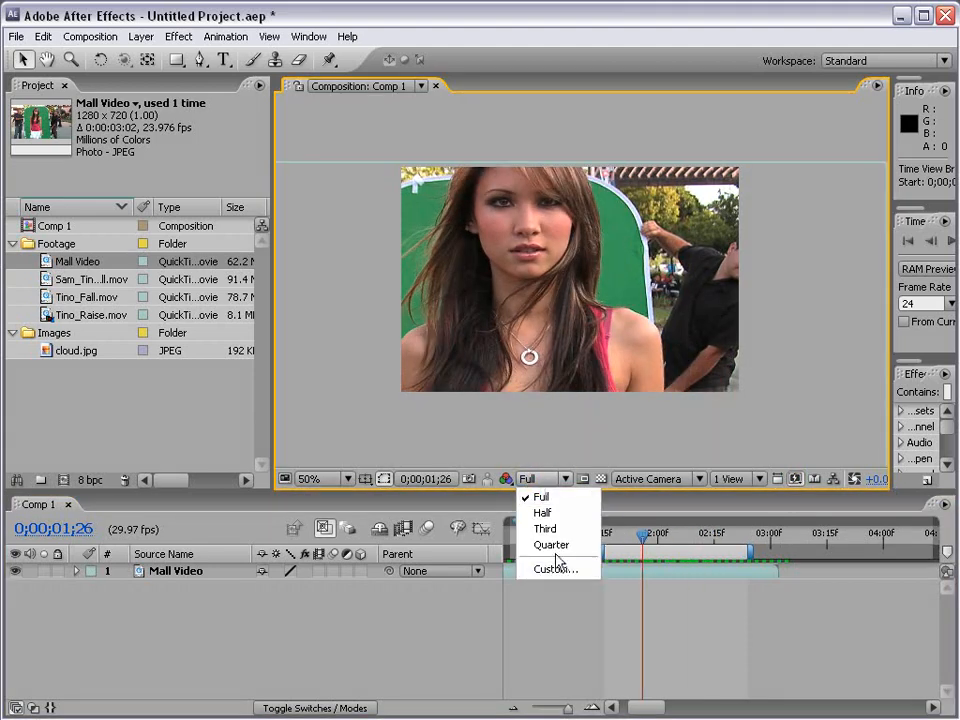
click(550, 545)
click(541, 479)
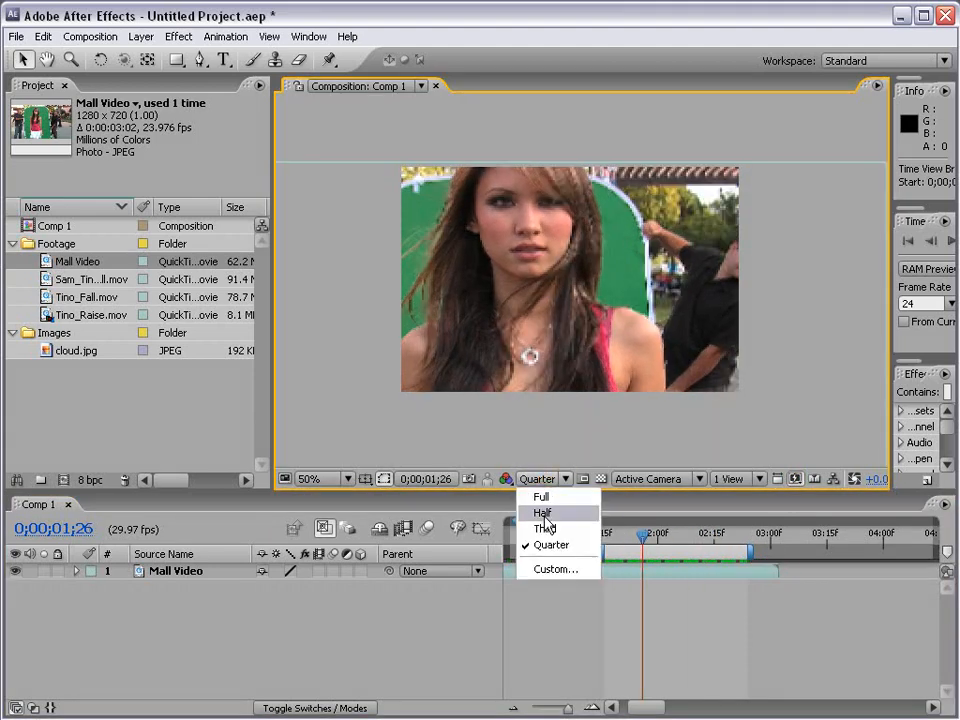
click(545, 518)
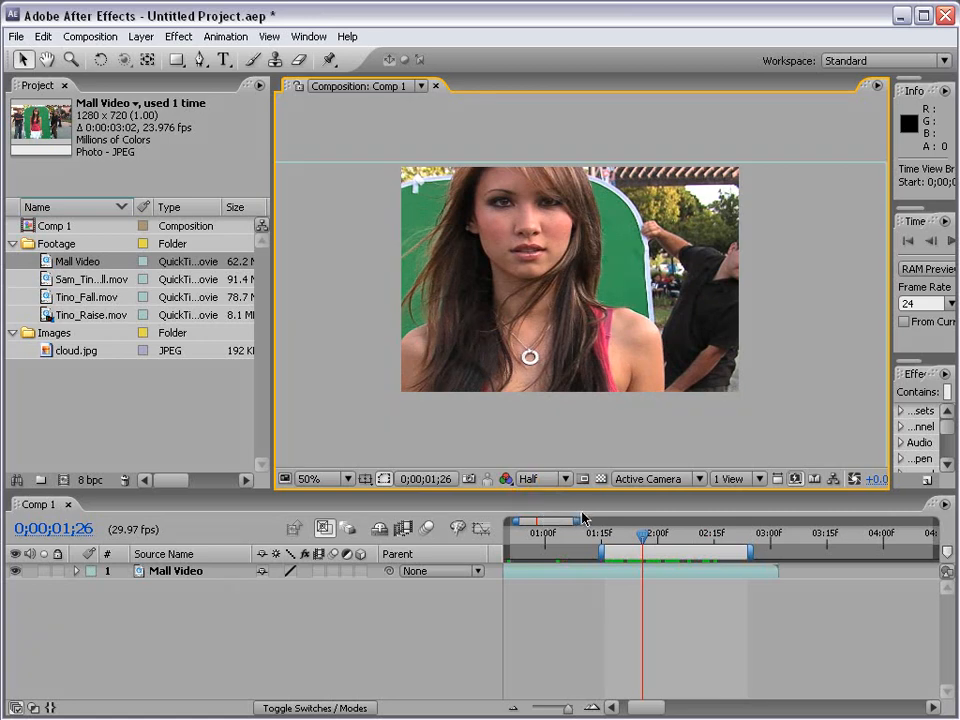
drag(615, 533, 708, 540)
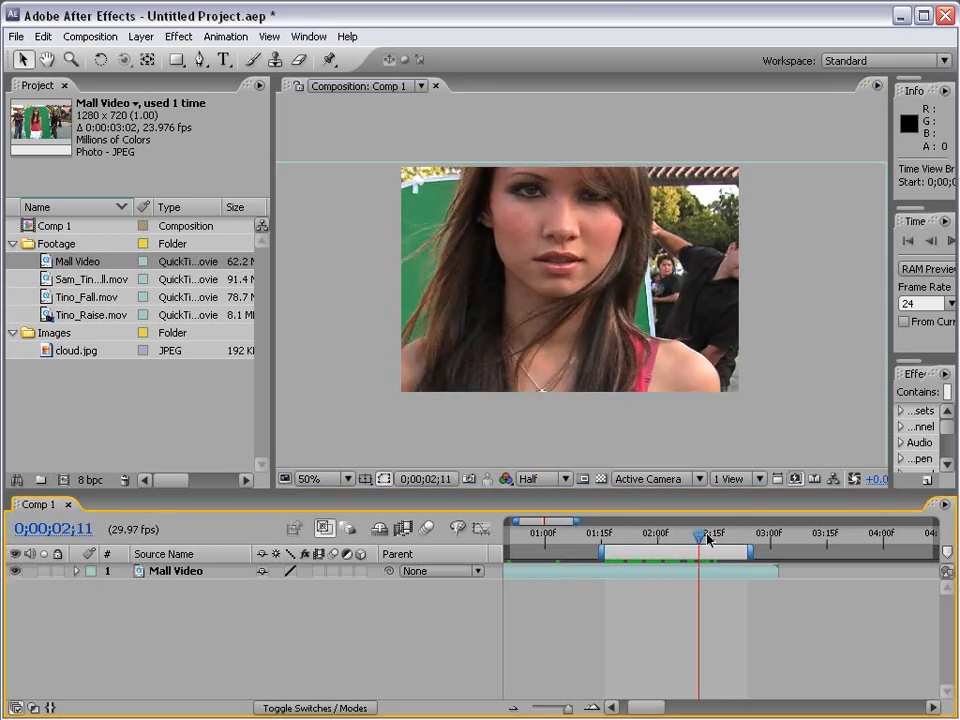
click(795, 479)
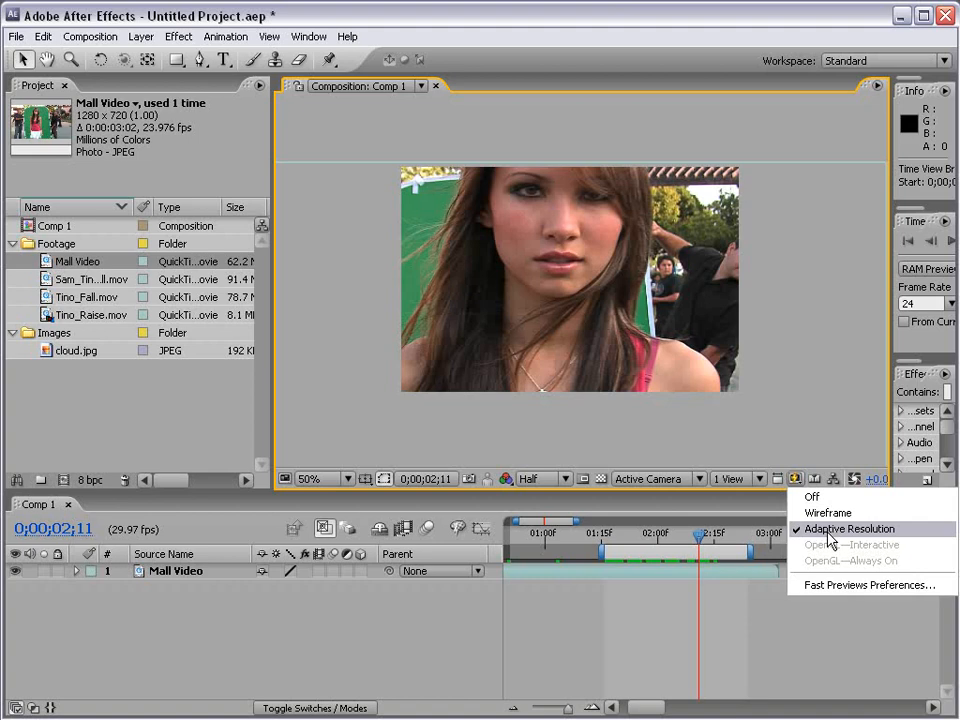
click(716, 600)
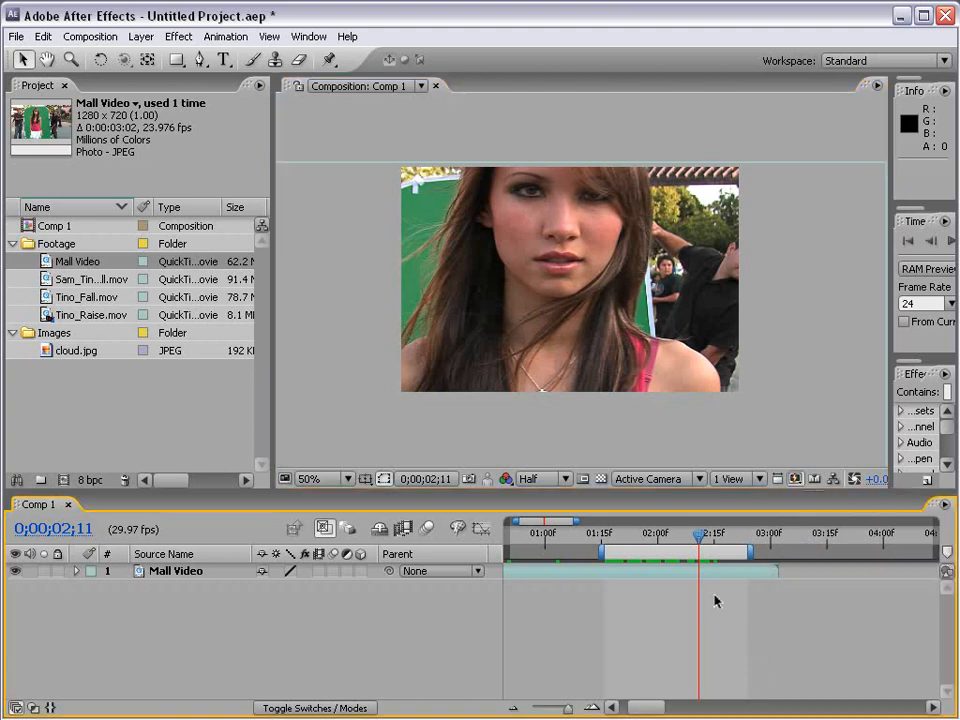
- Extend the work area's start back to about 0;00;01;08 and trim Comp 1 to the work area
drag(600, 552, 571, 552)
right_click(603, 552)
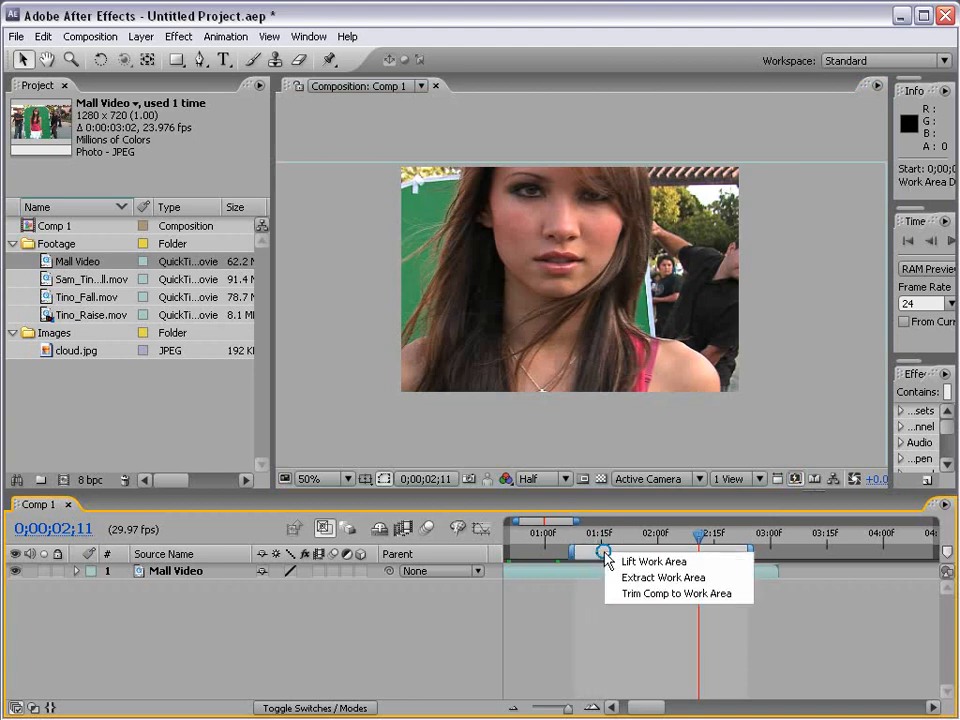
click(740, 594)
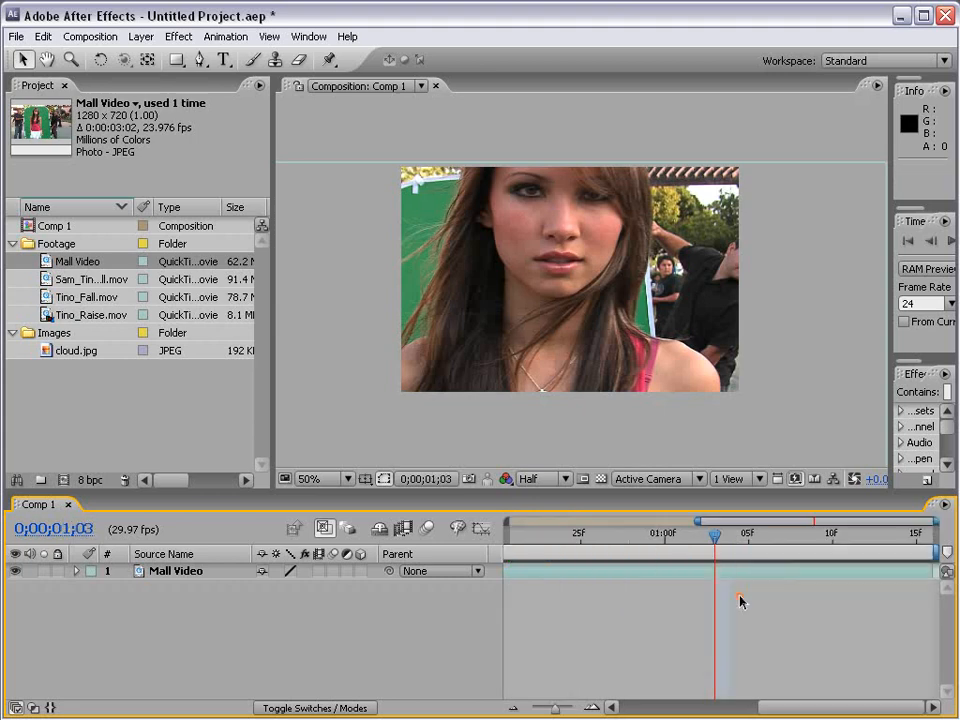
- Show the full length of the trimmed composition in the timeline and return the current time to 0;00;00;00
drag(698, 521, 928, 553)
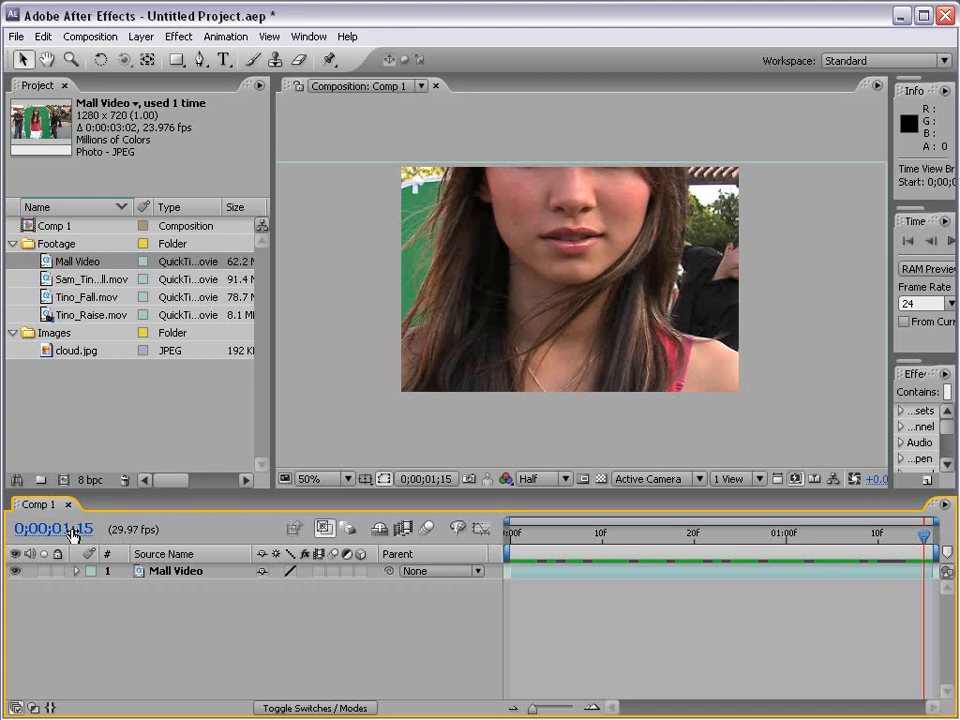
drag(532, 541, 504, 541)
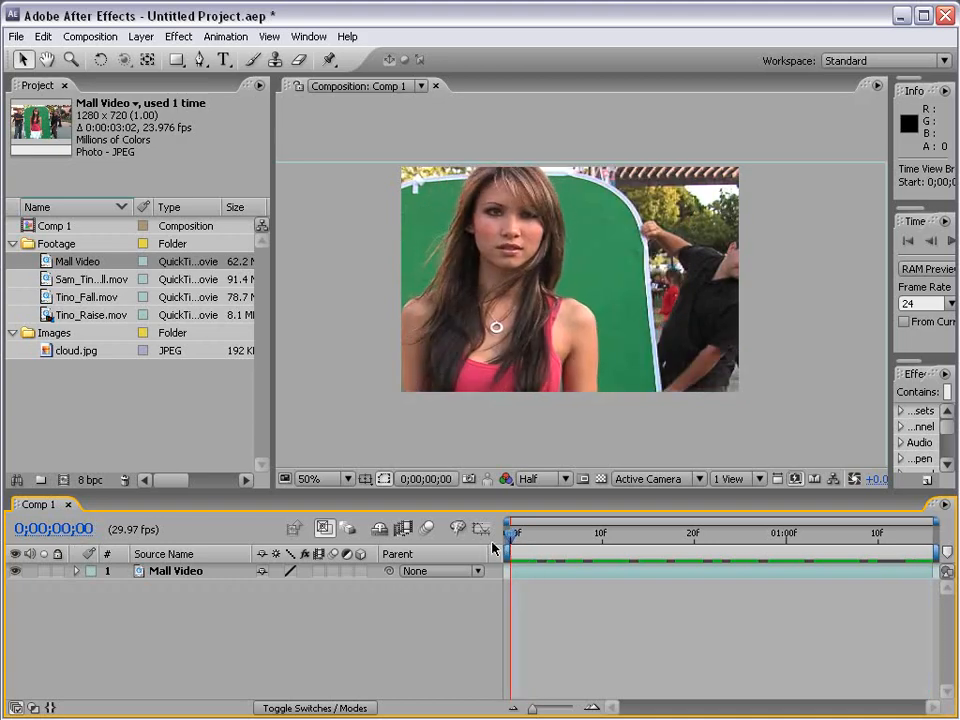